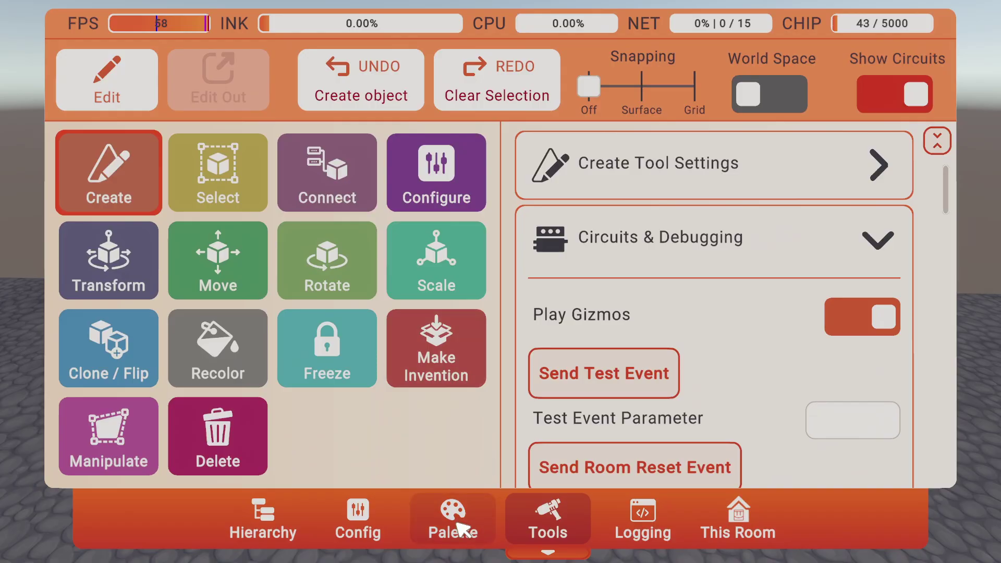
Pick the Leaderboard Projector from the object palette and place it on the ground.
left_click(453, 516)
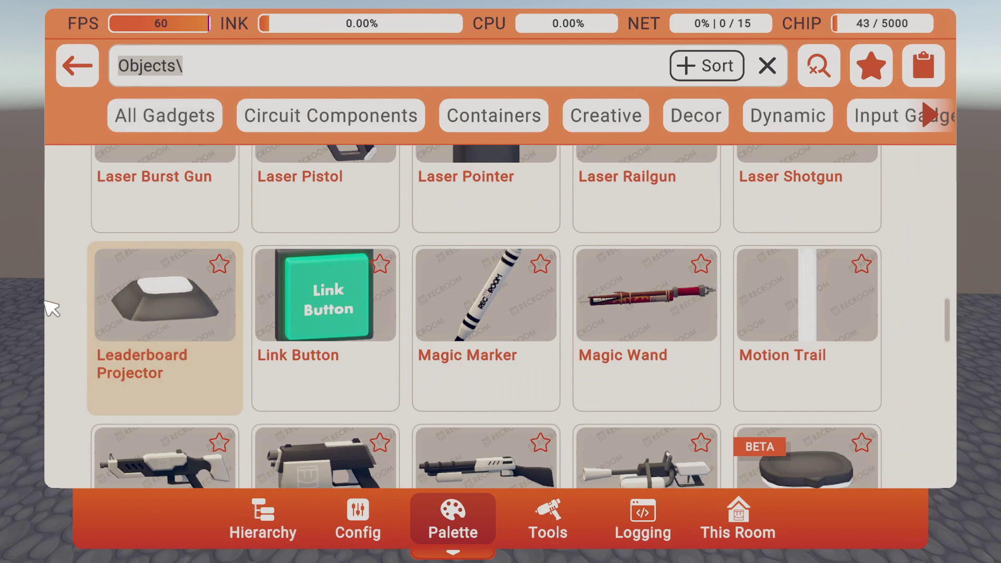
left_click(31, 289)
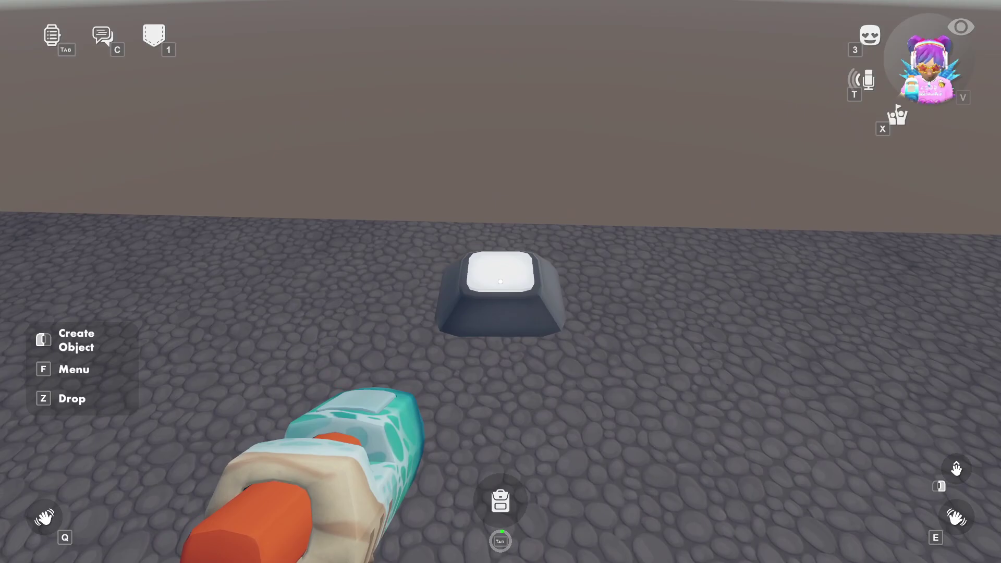
Choose the Time Get Unsynced Universal Seconds chip, set snapping to Grid, and place the chip in the air.
key("f")
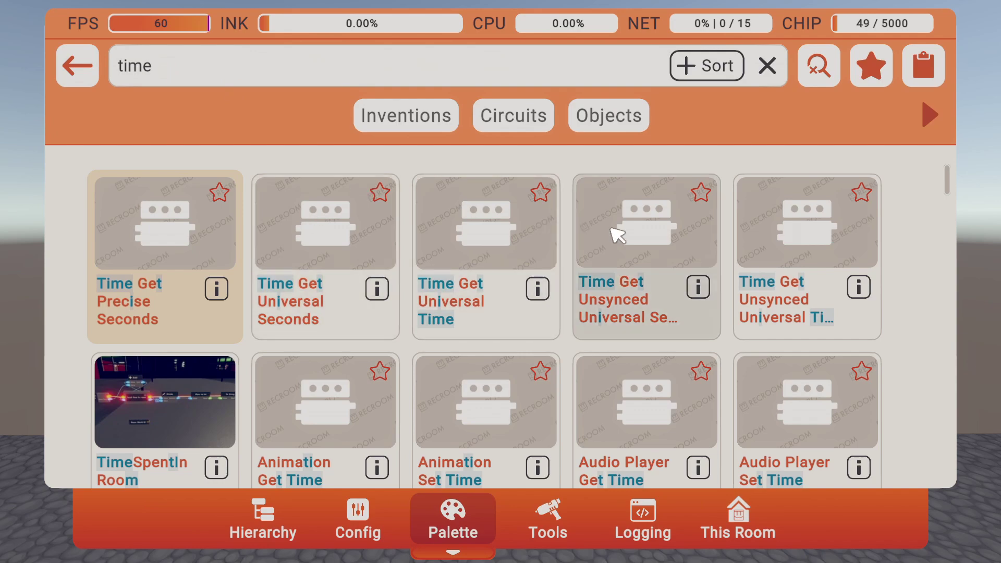
left_click(619, 237)
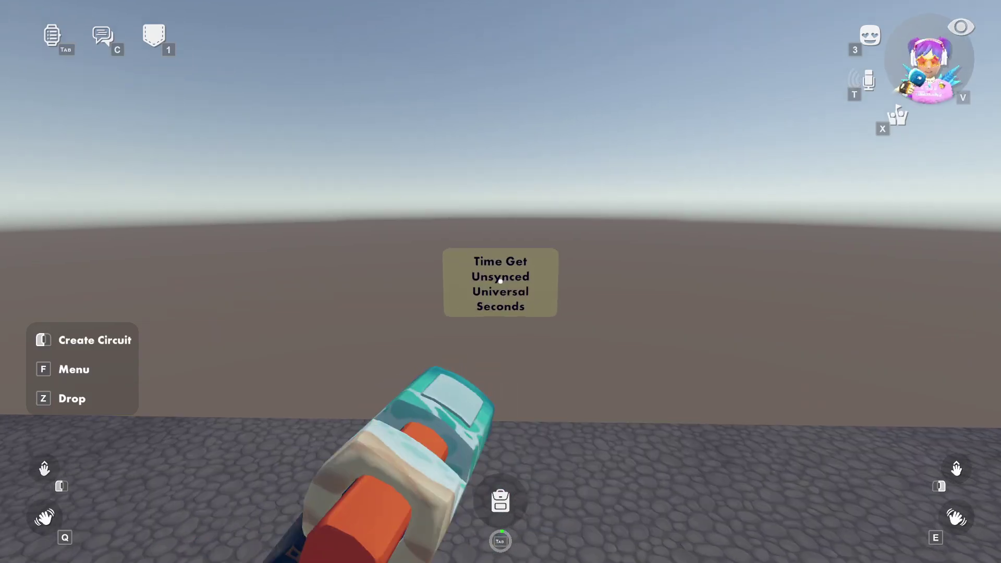
key("f")
left_click(557, 547)
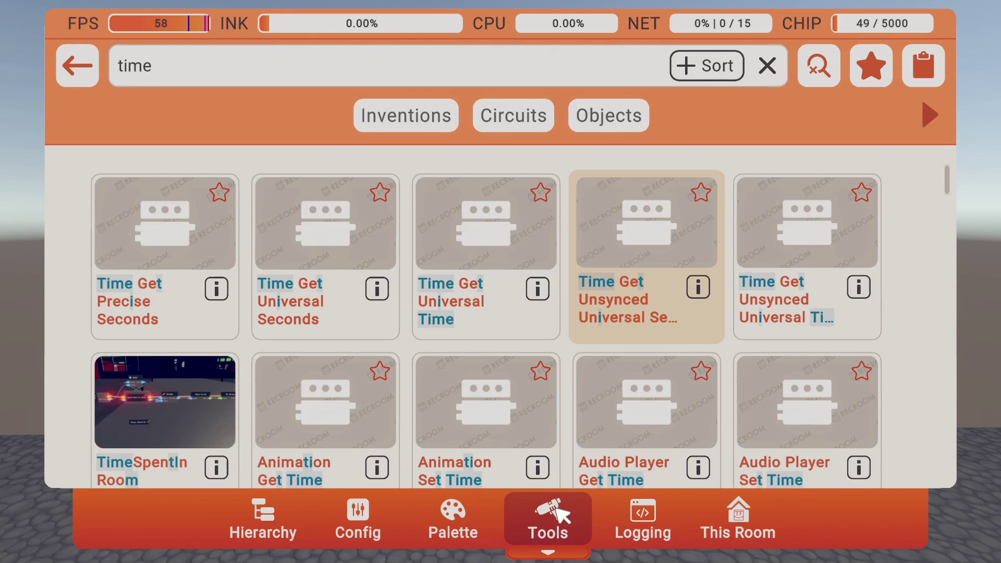
key("f")
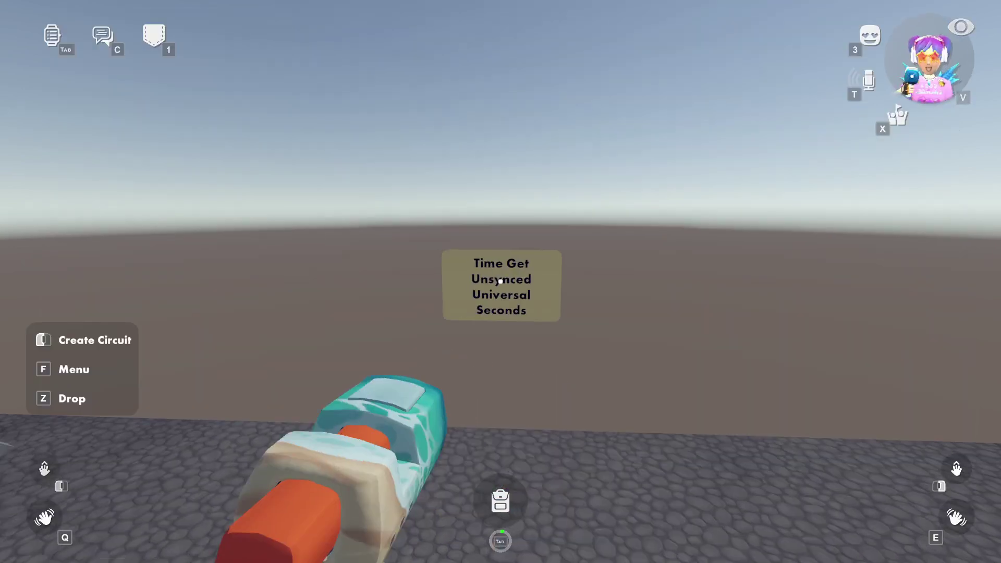
Search the palette for "int" and place an int Variable chip near the time chip.
key("f")
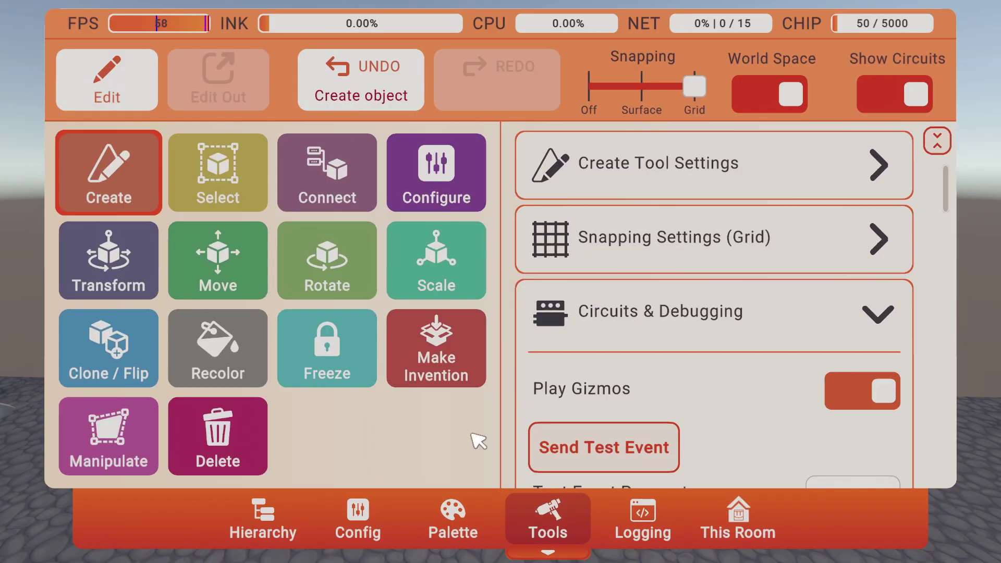
left_click(452, 514)
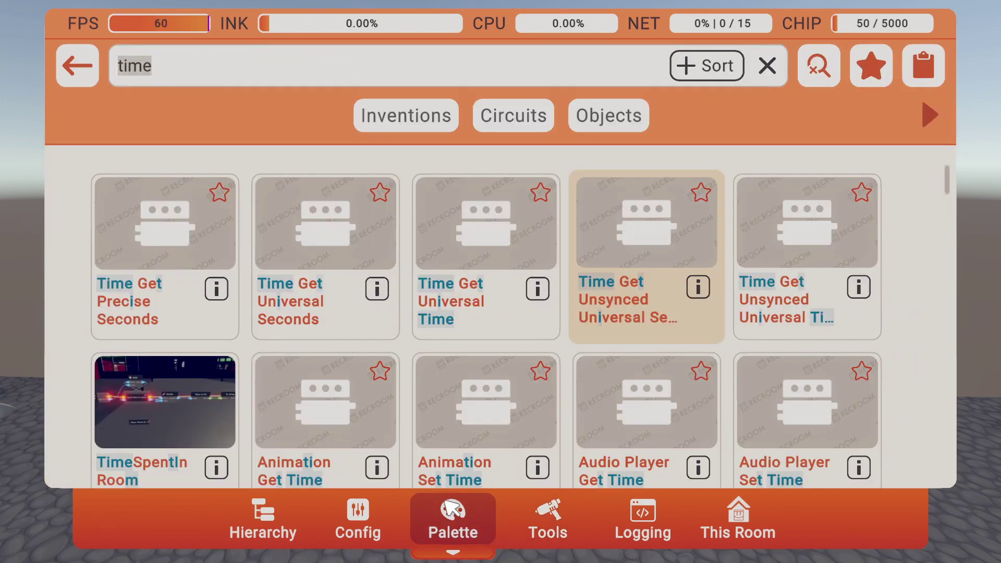
type("int")
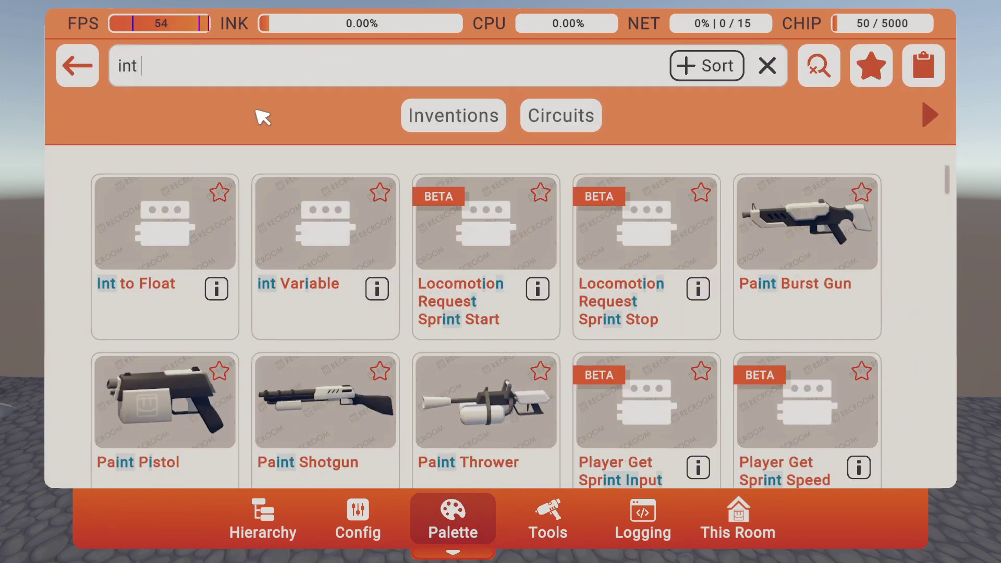
left_click(323, 207)
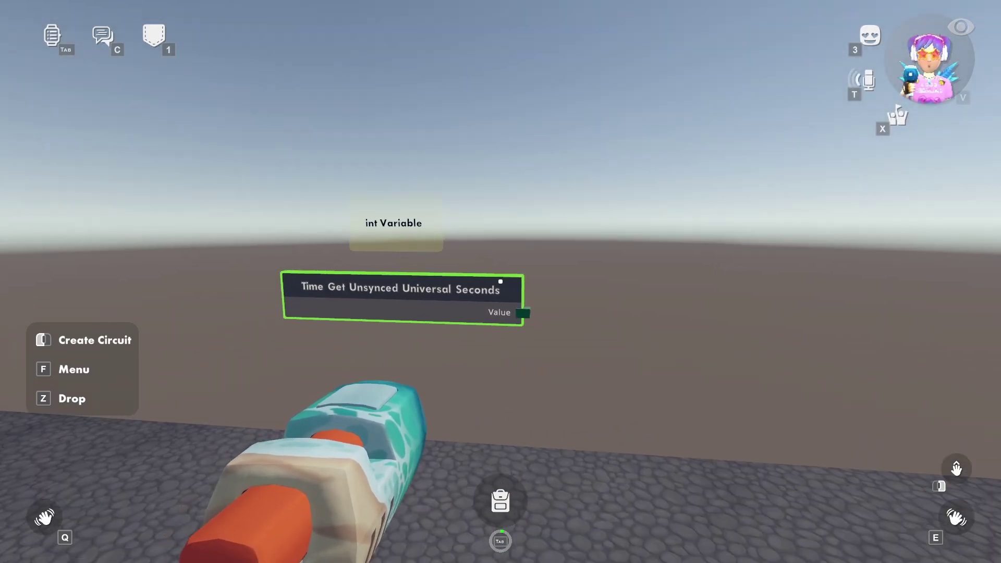
left_click_drag(500, 281, 500, 281)
Change the snapping mode to Surface.
key("f")
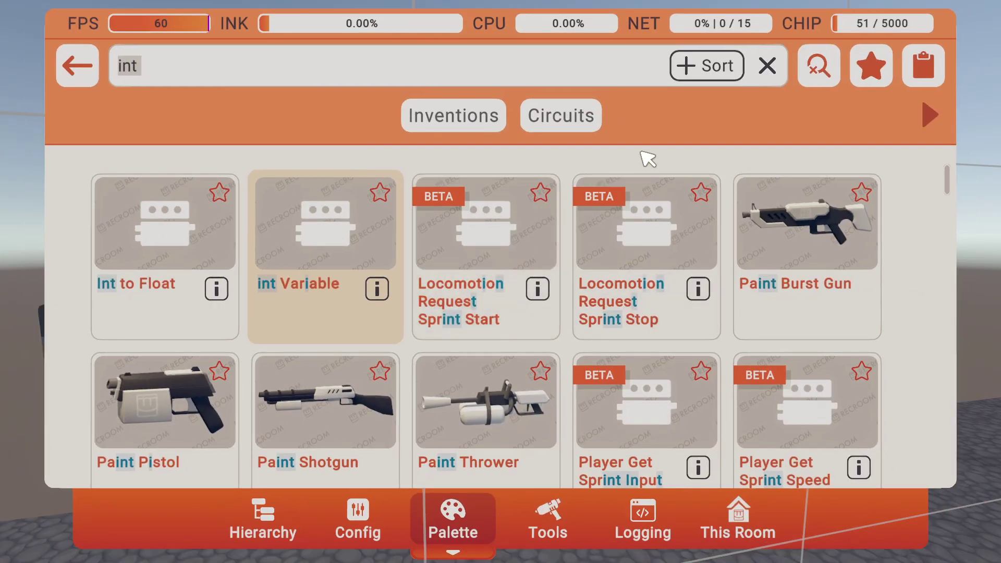
left_click(550, 516)
left_click(652, 86)
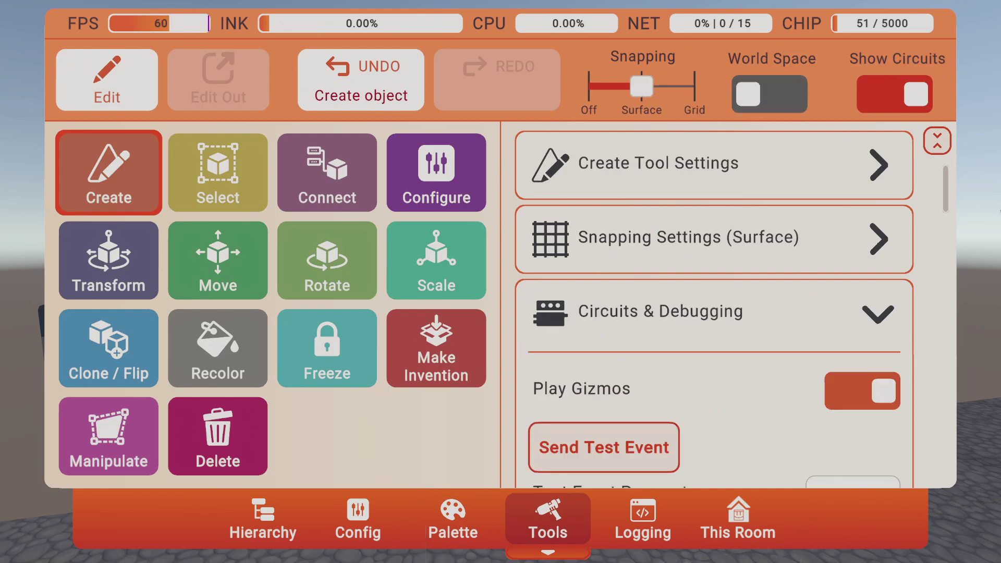
key("f")
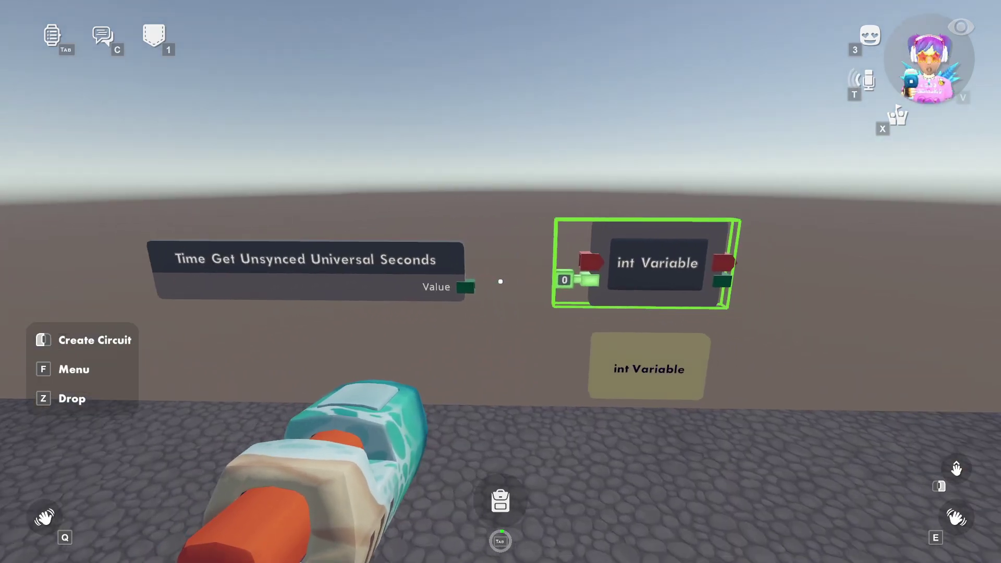
Connect the Value output of Time Get Unsynced Universal Seconds to the int Variable's value input.
key("f")
key("f")
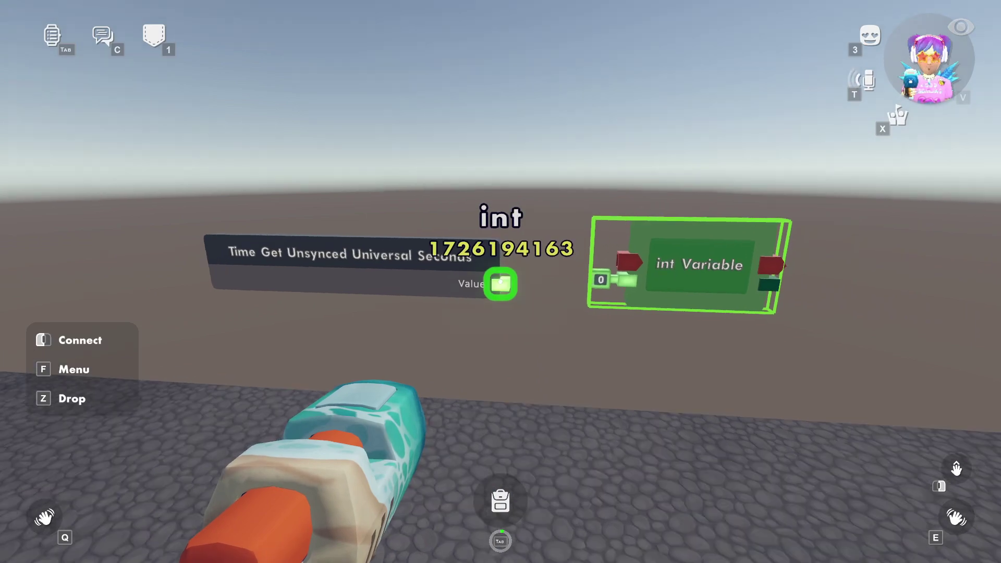
left_click_drag(501, 282, 620, 273)
Configure the int Variable chip and name it "seconds".
key("f")
left_click(455, 210)
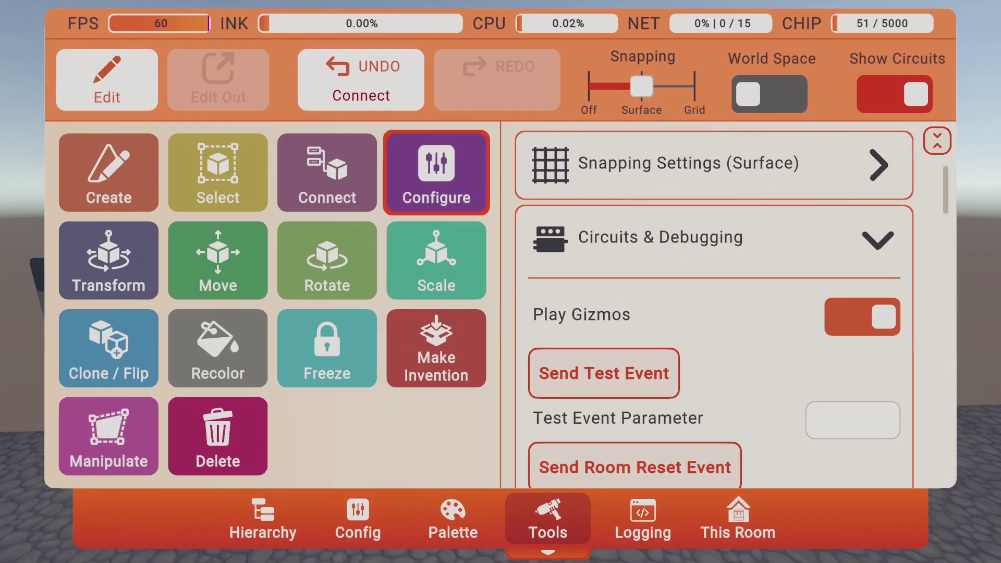
left_click(444, 274)
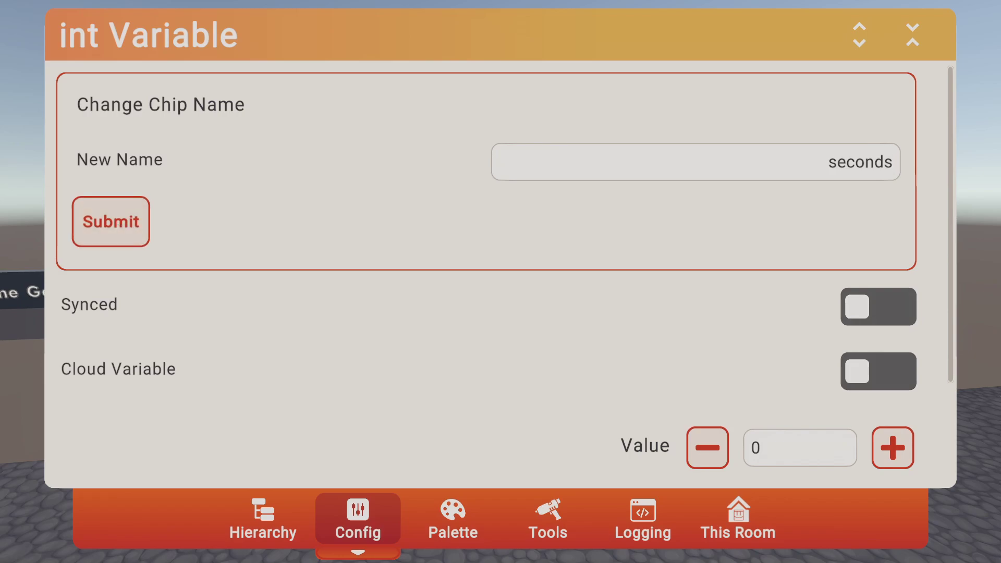
key("f")
Search the palette for "event" and place an Event Receiver chip above the time chip.
key("f")
left_click(544, 510)
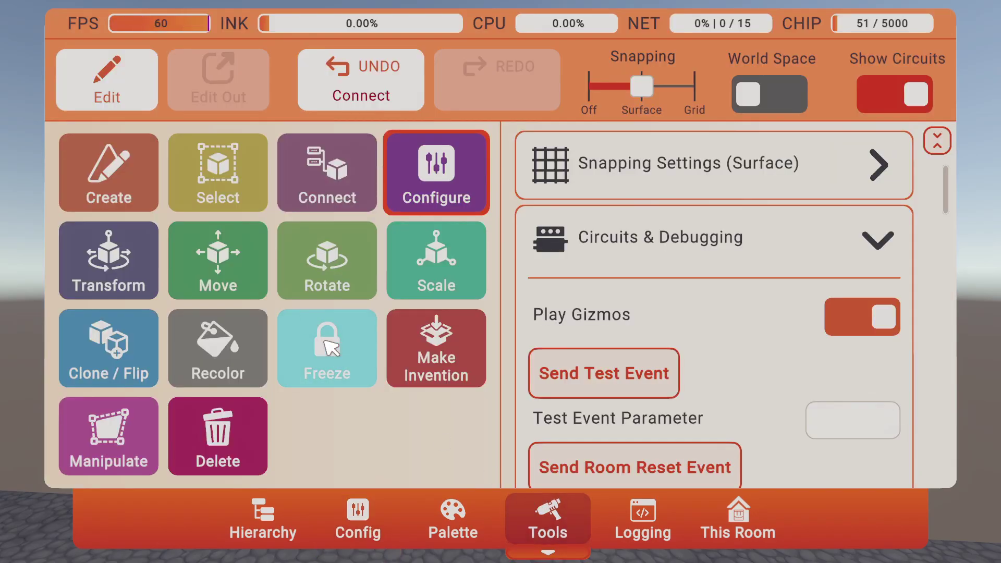
left_click(438, 508)
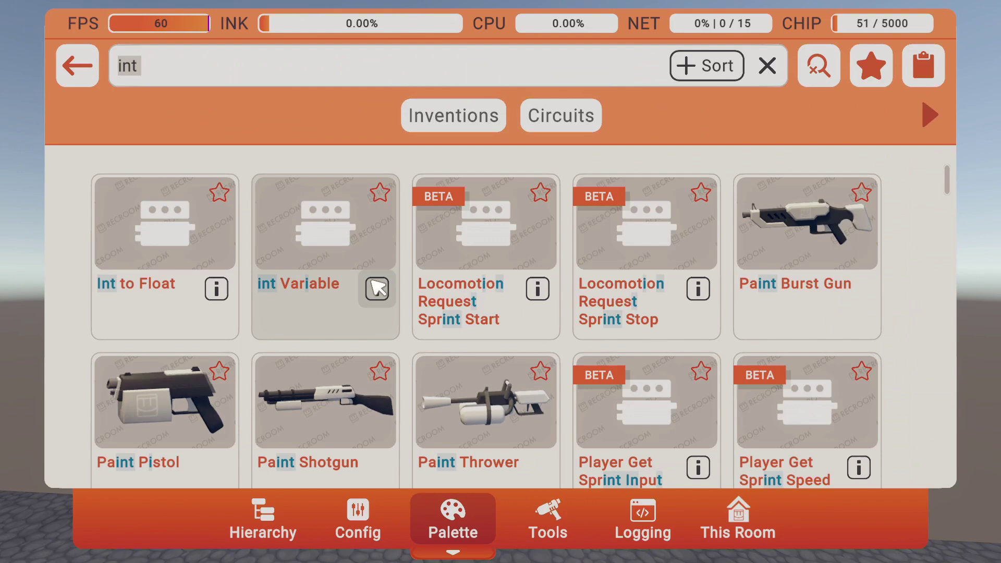
type("event")
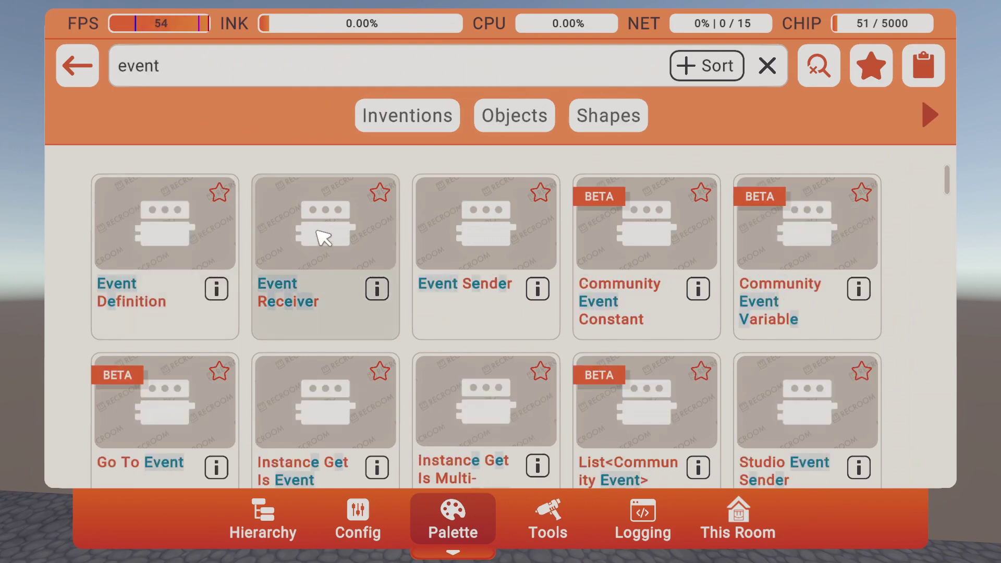
left_click(320, 233)
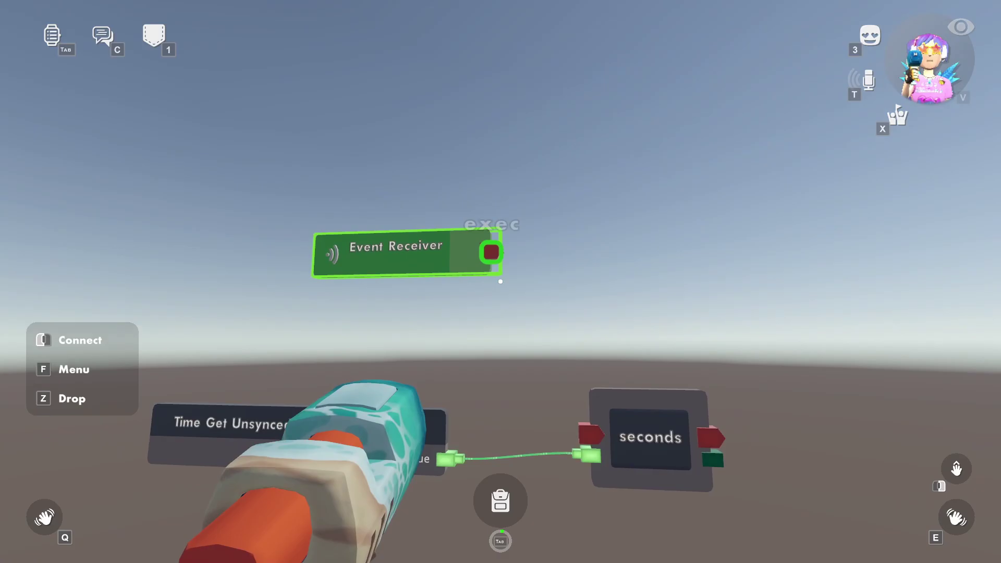
Configure the Event Receiver to listen for the Update 30Hz event.
key("Tab")
left_click(435, 175)
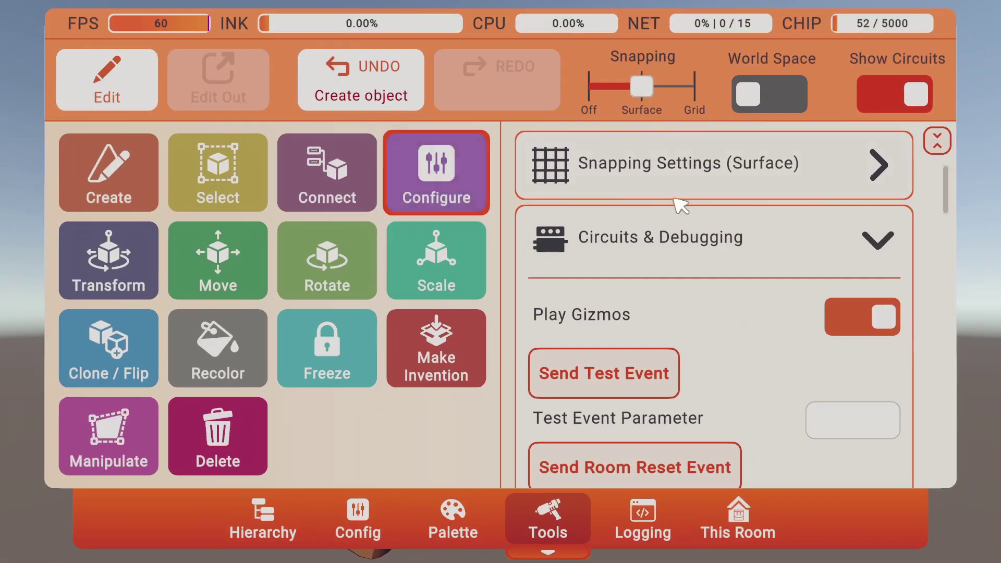
key("f")
left_click(500, 282)
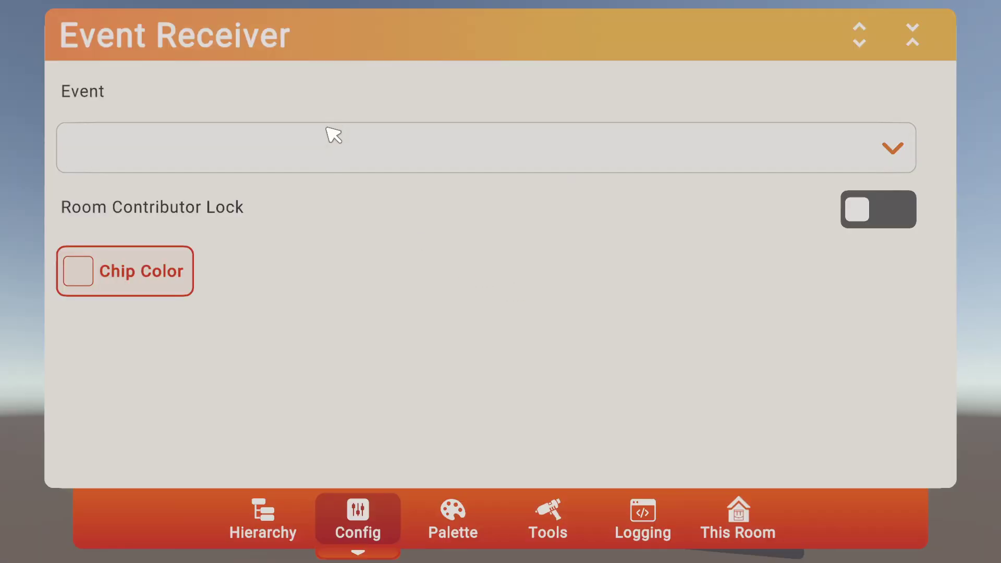
left_click(334, 135)
scroll(342, 219, "down", 15)
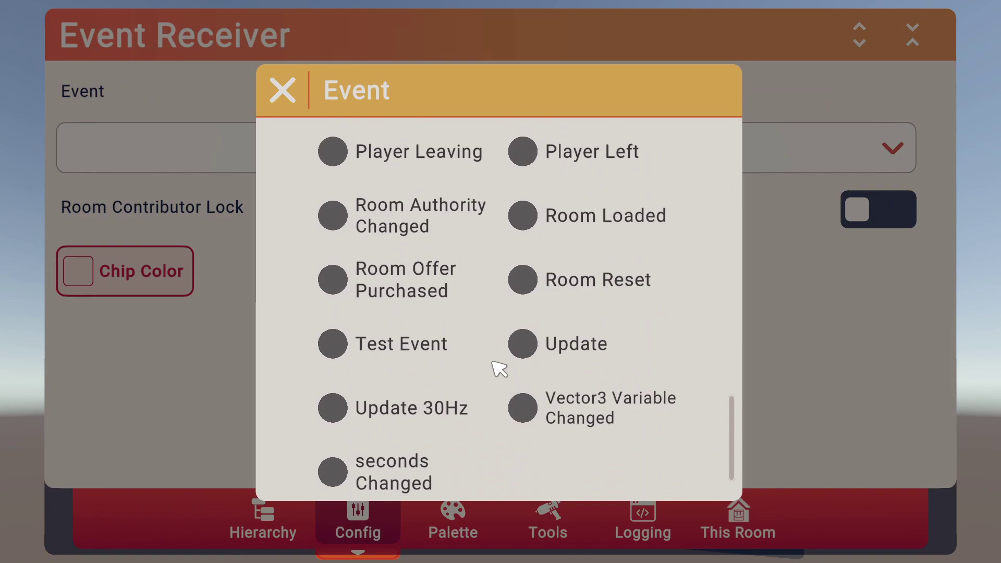
left_click(453, 378)
Connect the exec output of the Update 30Hz receiver to the exec input of the seconds variable.
left_click(542, 517)
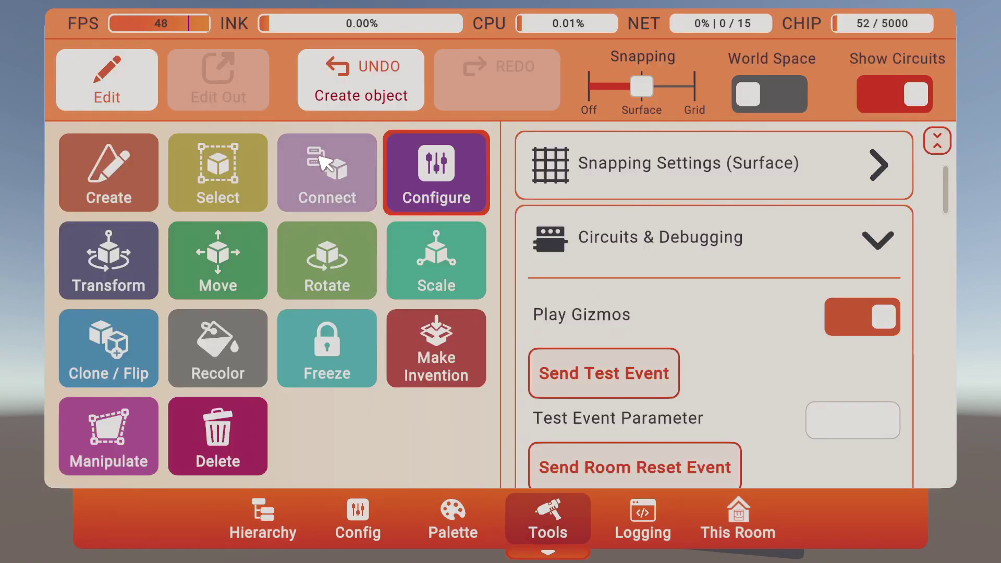
key("Tab")
left_click_drag(500, 282, 576, 471)
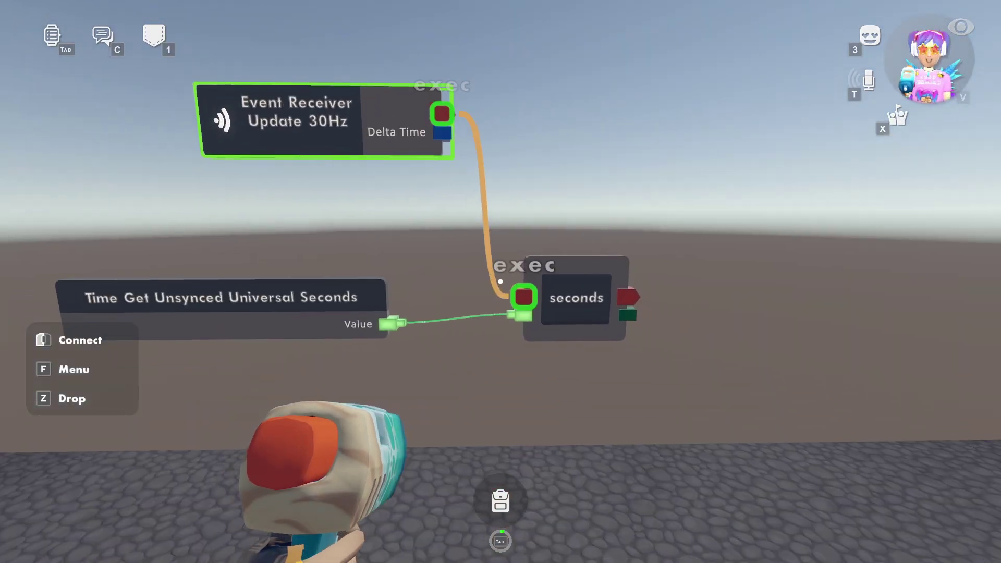
left_click_drag(500, 281, 518, 296)
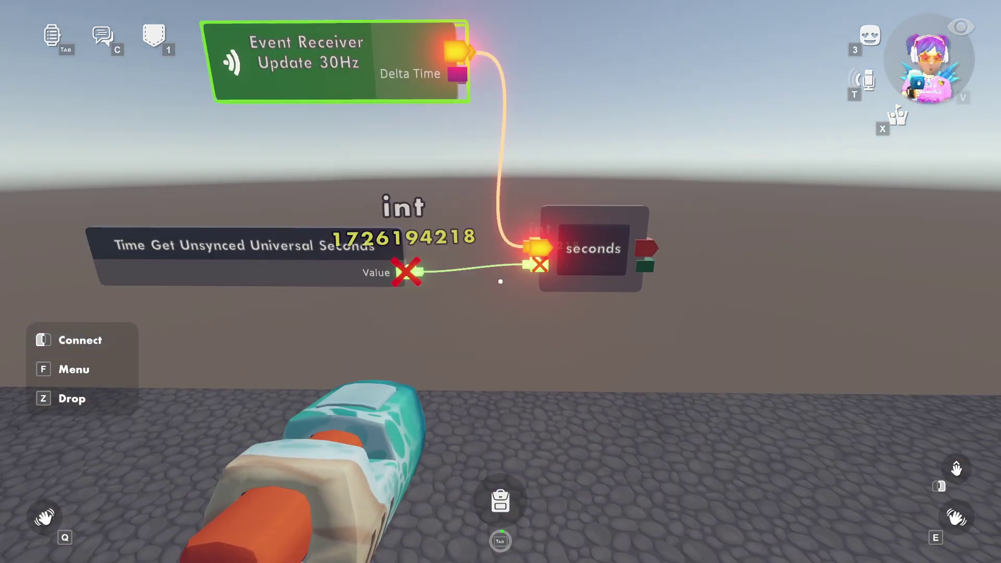
Clone the Update 30Hz Event Receiver directly above the original.
mouse_move(490, 272)
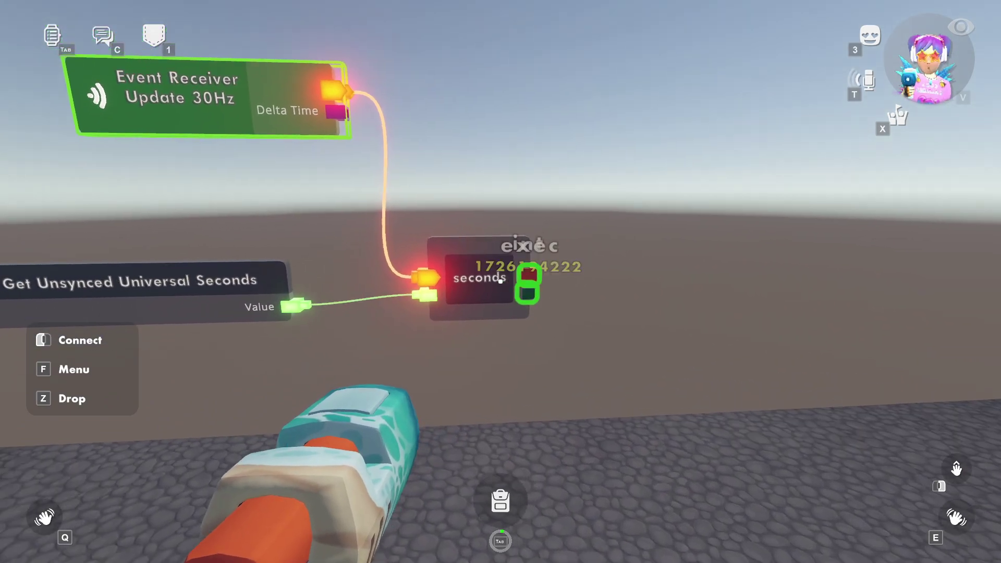
key("f")
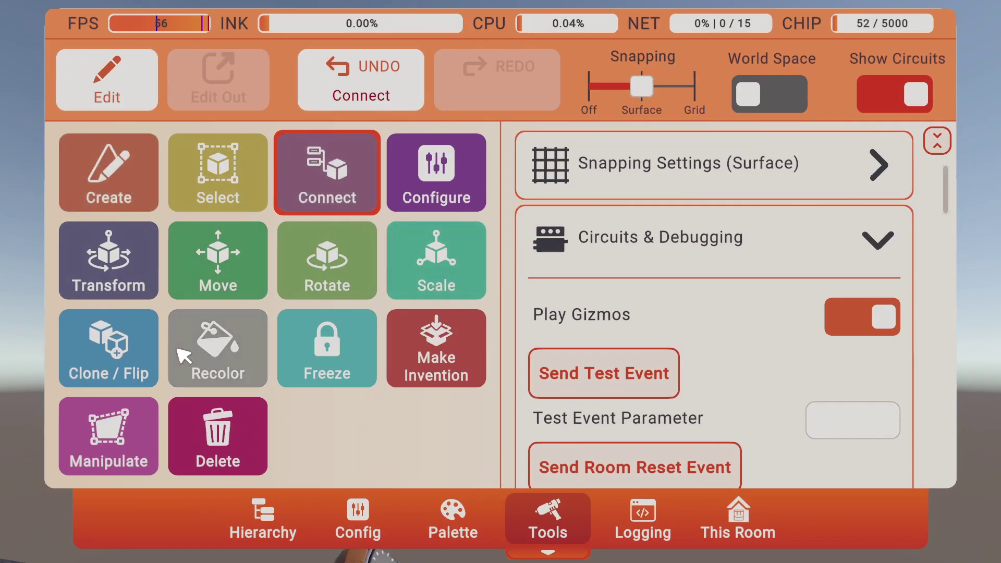
left_click(133, 368)
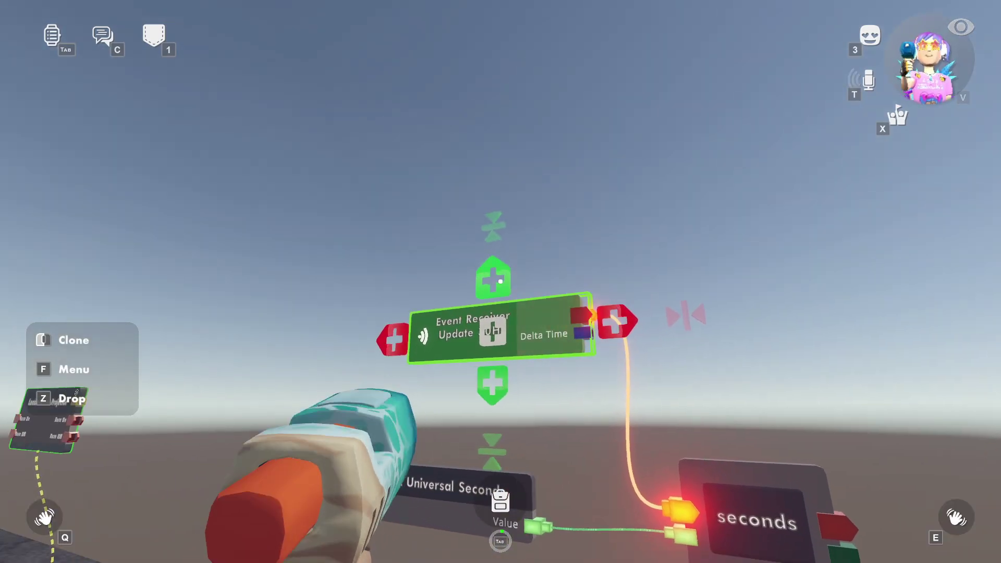
left_click(500, 281)
Configure the cloned Event Receiver to listen for the seconds Changed event.
key("f")
left_click(466, 156)
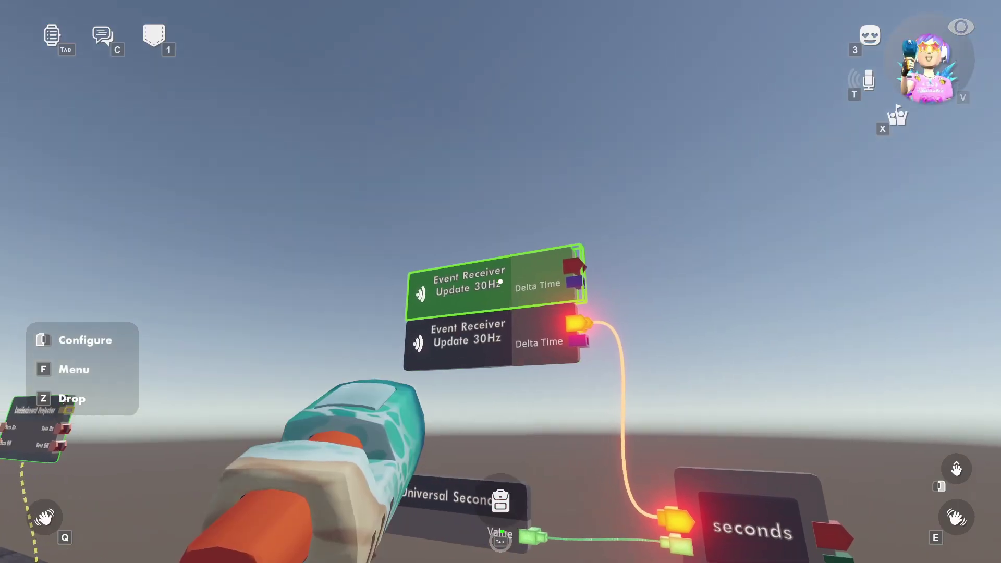
left_click(500, 281)
left_click(438, 157)
scroll(494, 219, "down", 5)
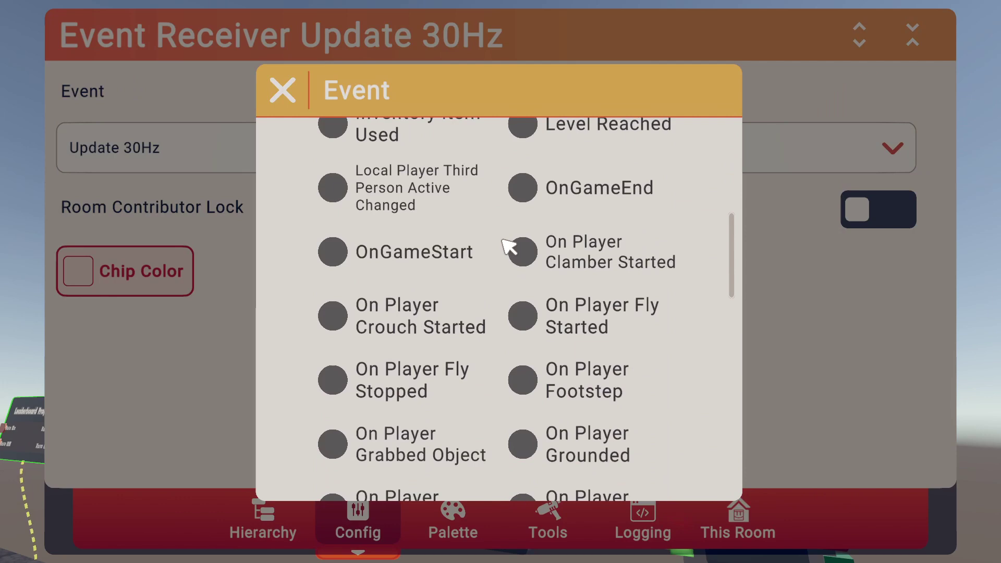
scroll(508, 246, "down", 6)
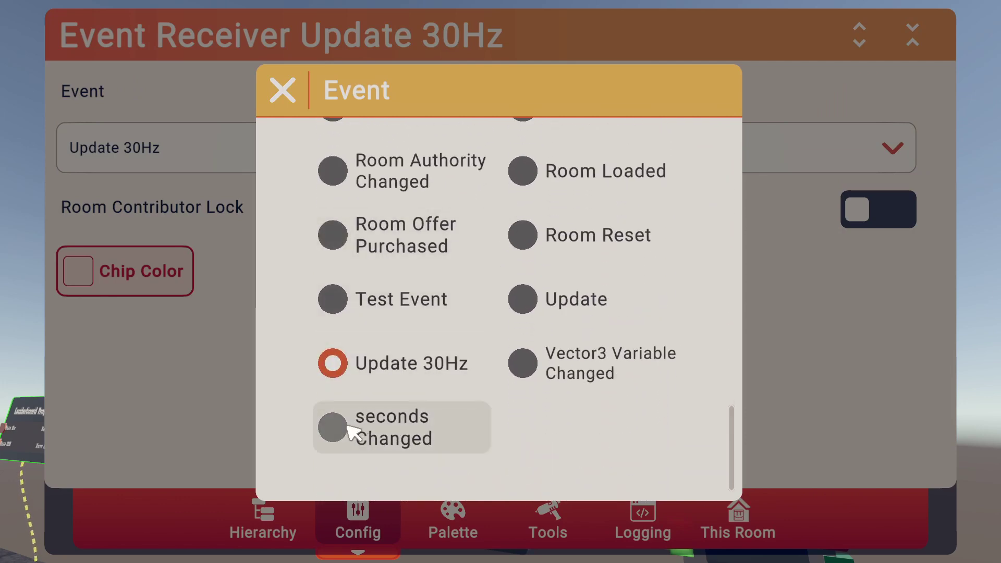
left_click(339, 433)
key("Escape")
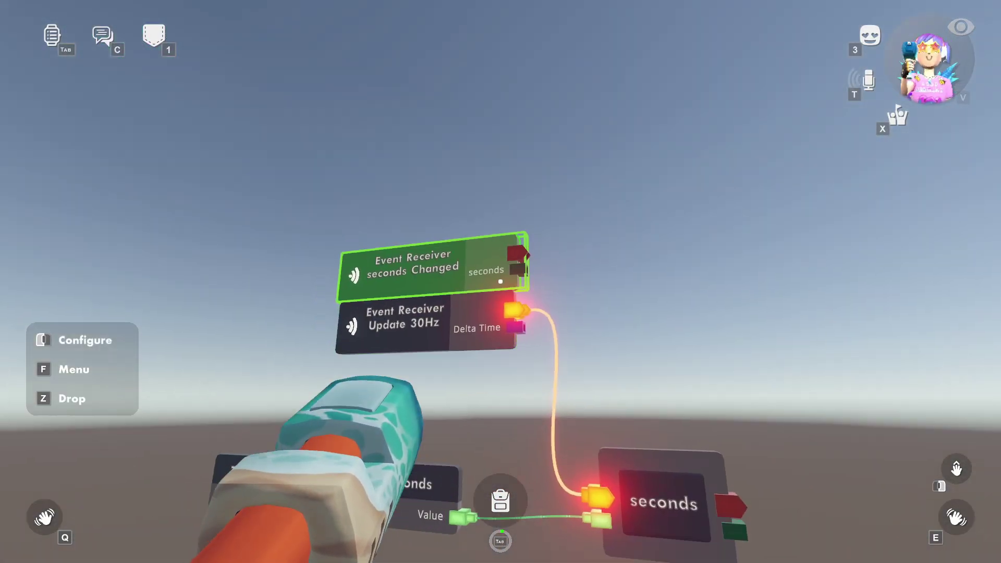
Move the seconds Changed Event Receiver higher to leave a gap above the Update 30Hz receiver.
left_click(500, 281)
left_click(550, 522)
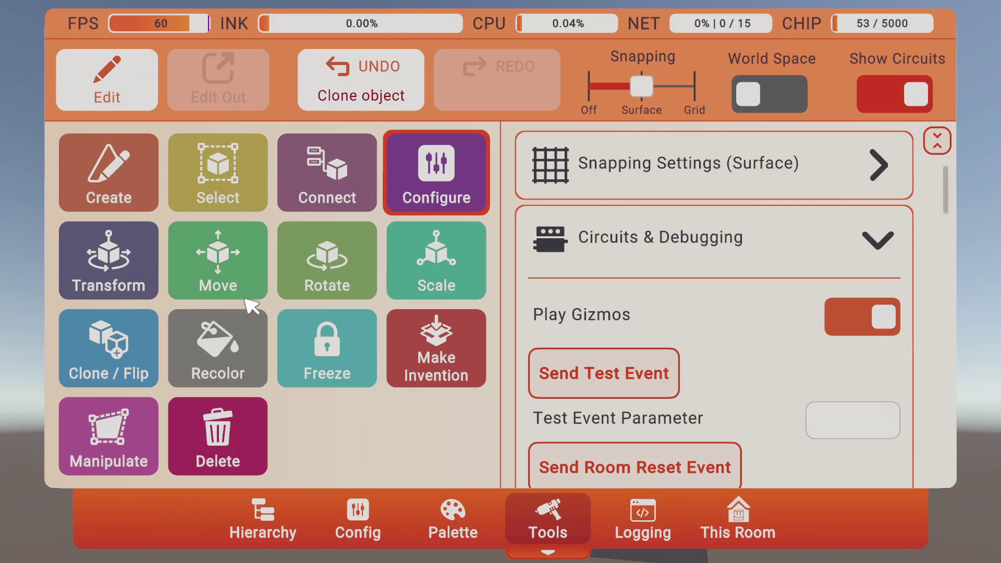
left_click(230, 274)
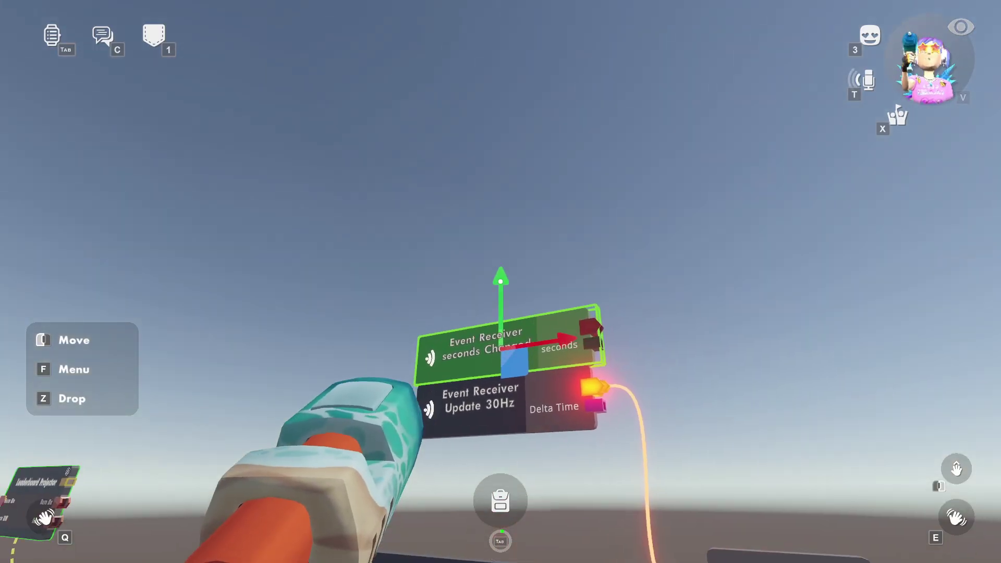
left_click_drag(500, 282, 500, 282)
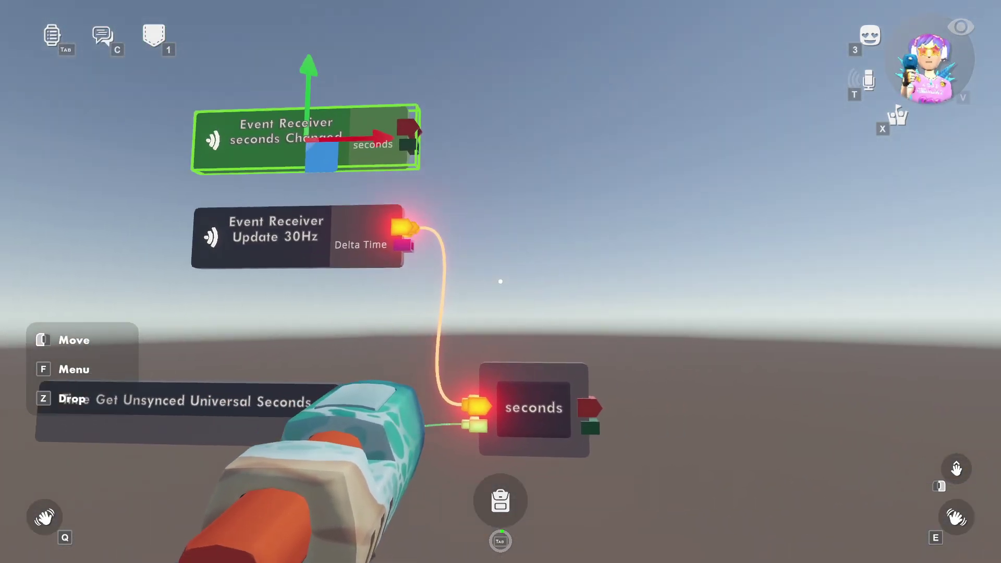
Search the palette for the Modulo chip and place it to the right of the event receivers.
key("f")
left_click(330, 179)
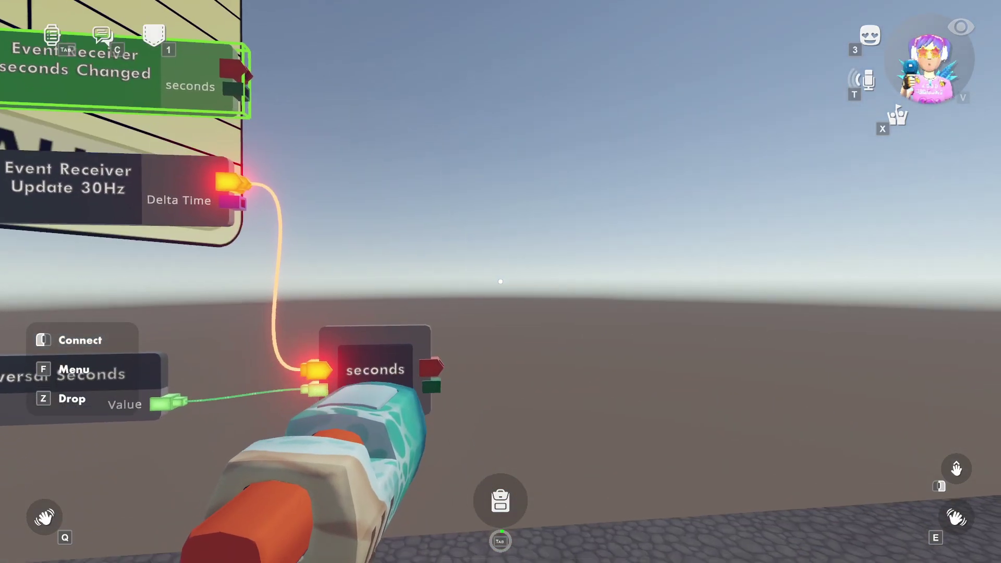
key("f")
left_click(472, 509)
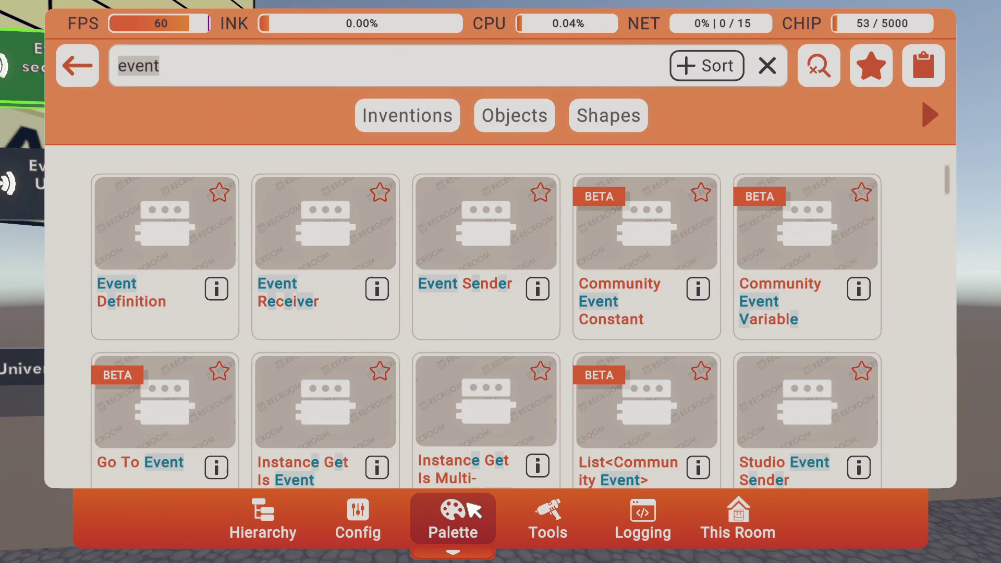
type("modul")
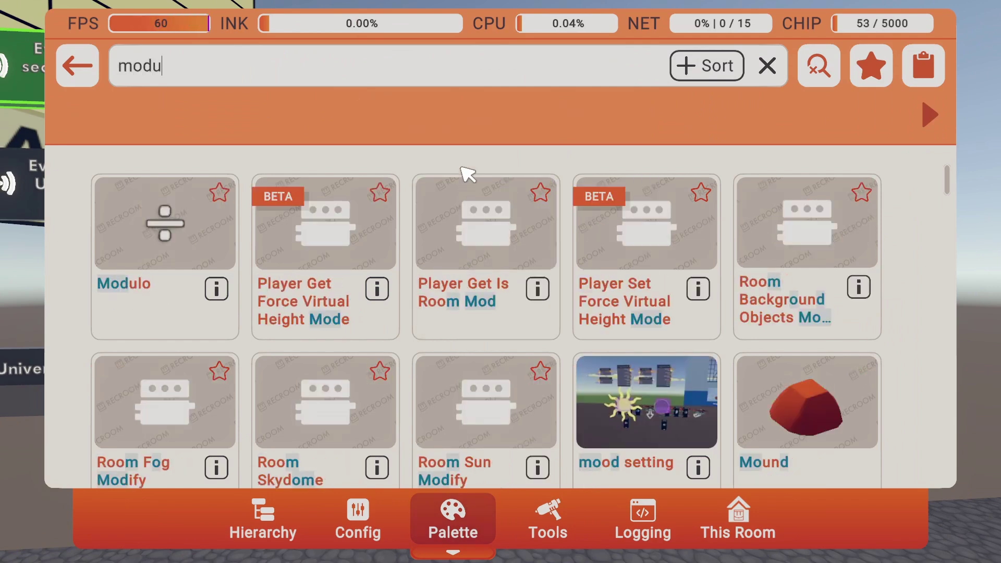
left_click(181, 204)
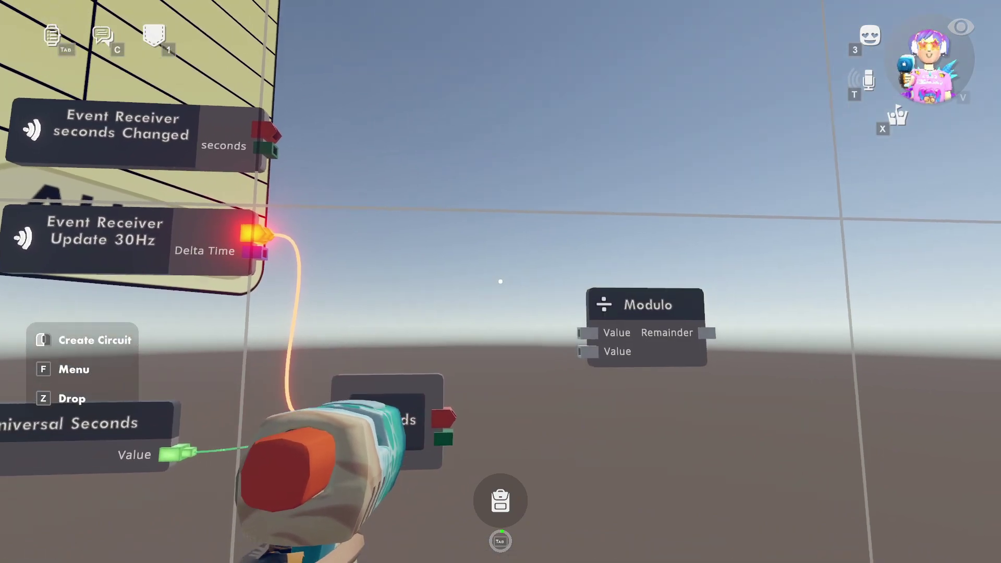
left_click(500, 282)
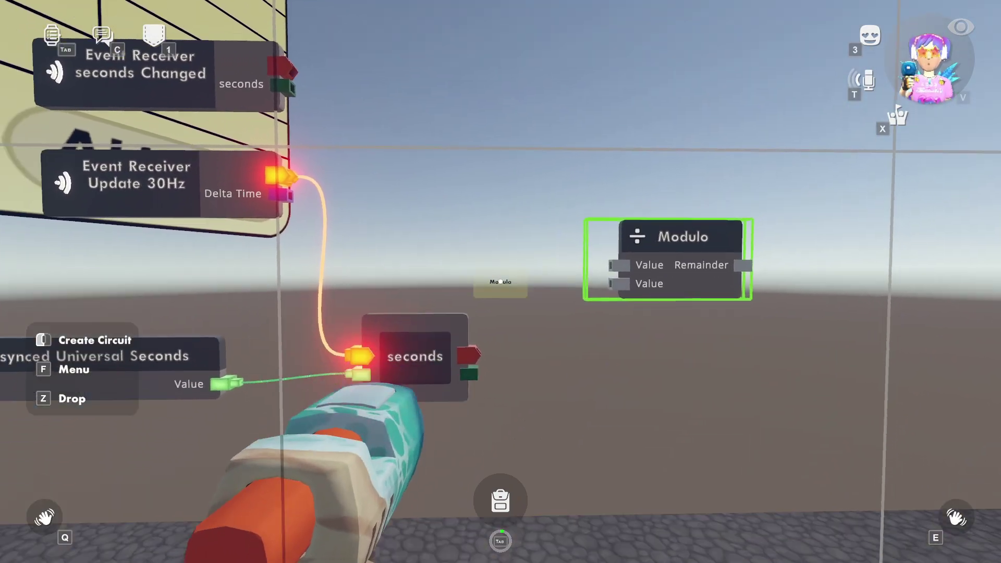
Search the palette for int and place an int Variable chip near the Modulo chip.
type("f")
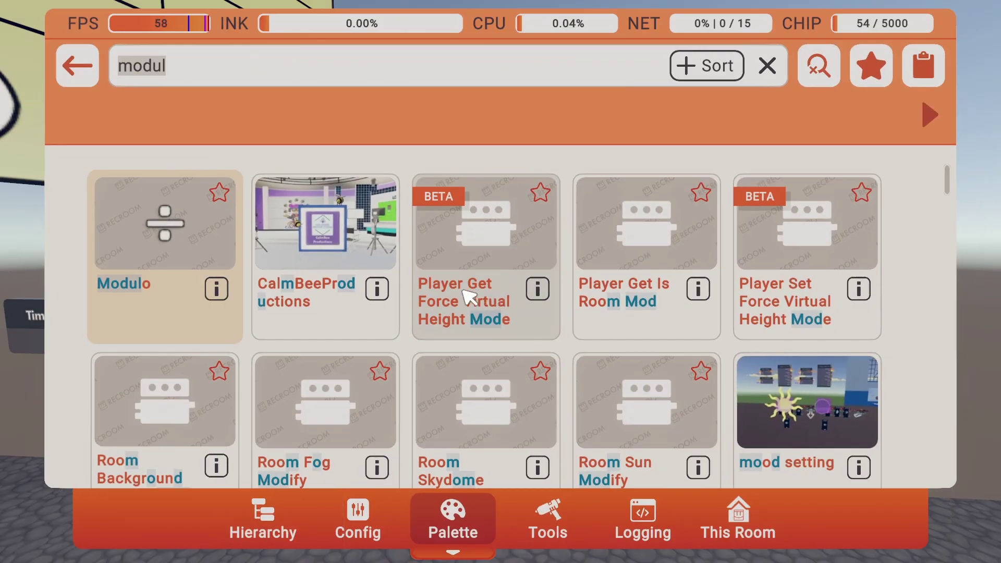
type("int")
left_click(330, 223)
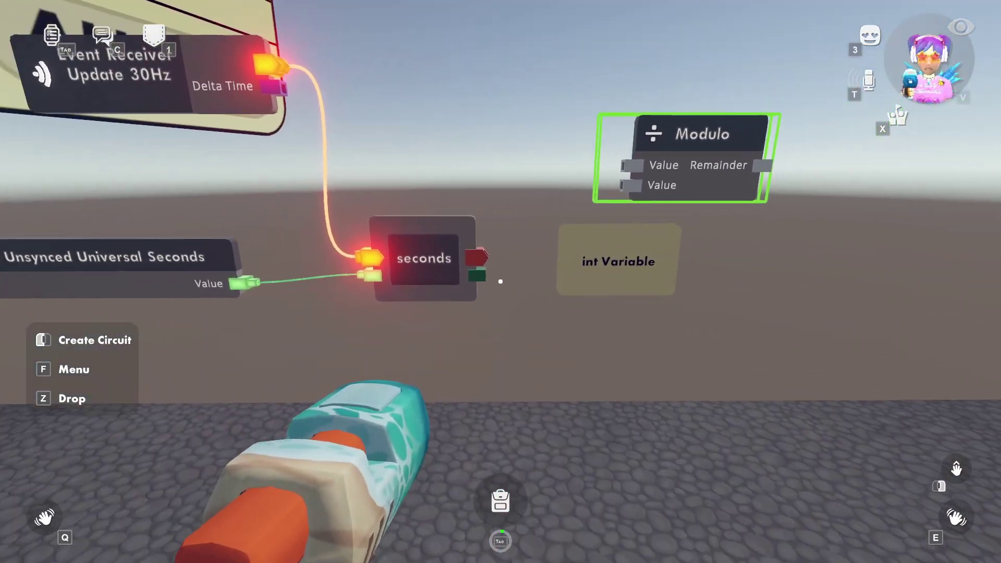
left_click(500, 282)
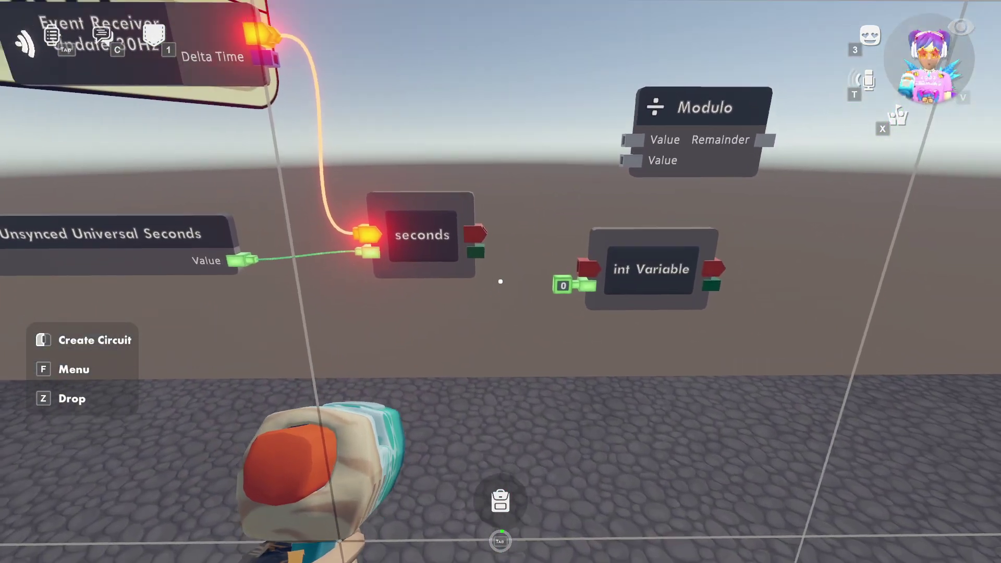
Rename the int Variable chip to secondsinroom and turn on its Cloud Variable option.
key("f")
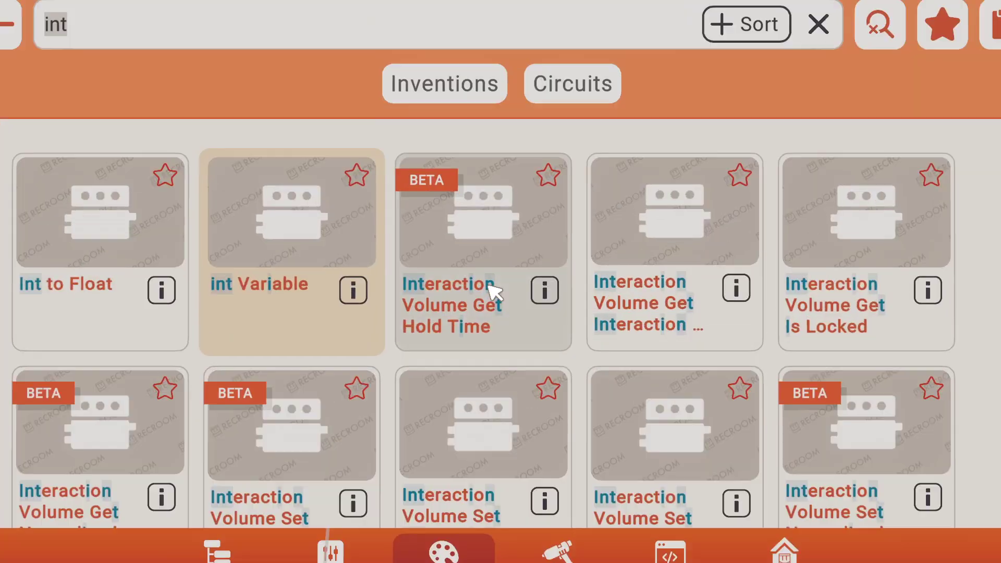
left_click(473, 162)
key("f")
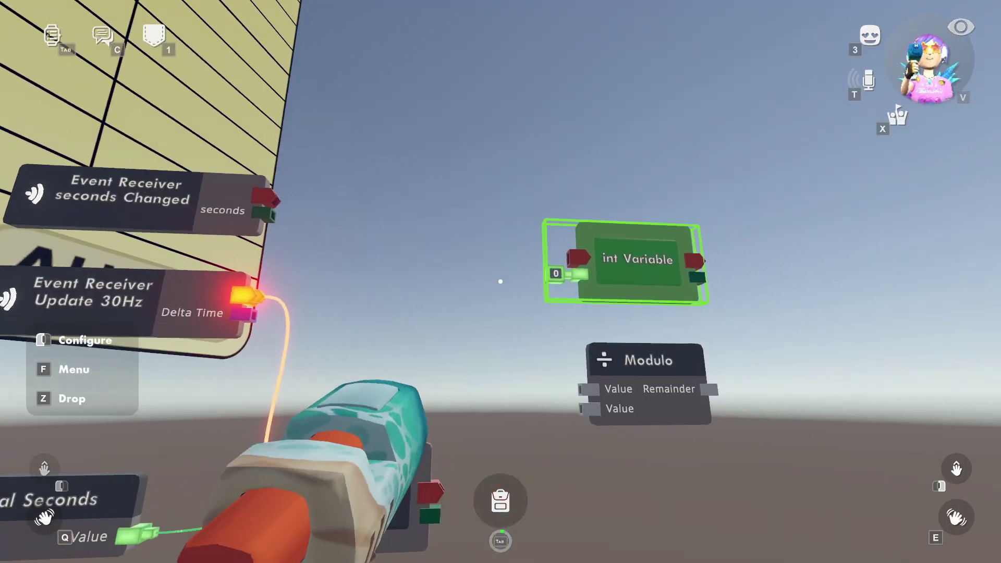
left_click(500, 282)
left_click(878, 371)
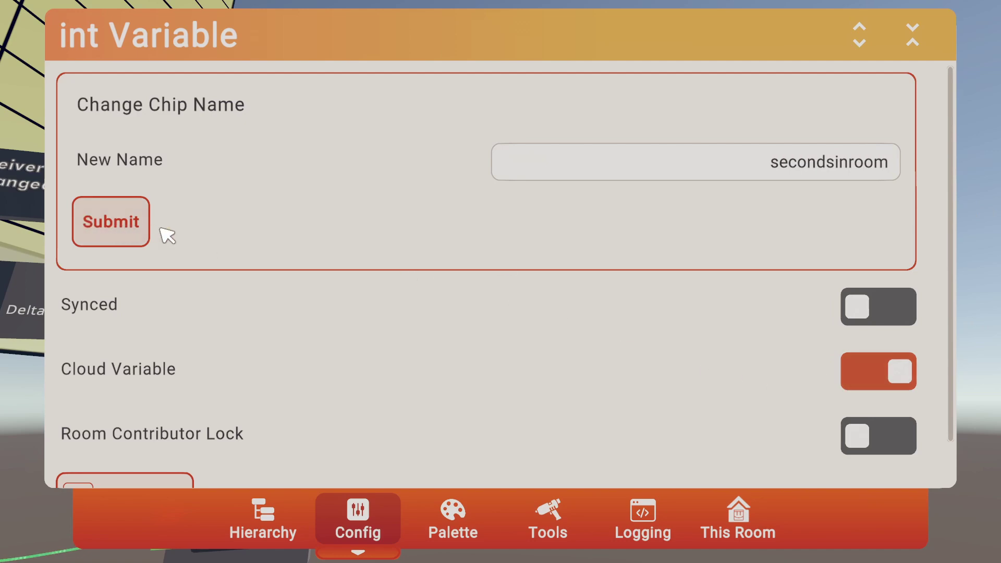
key("Return")
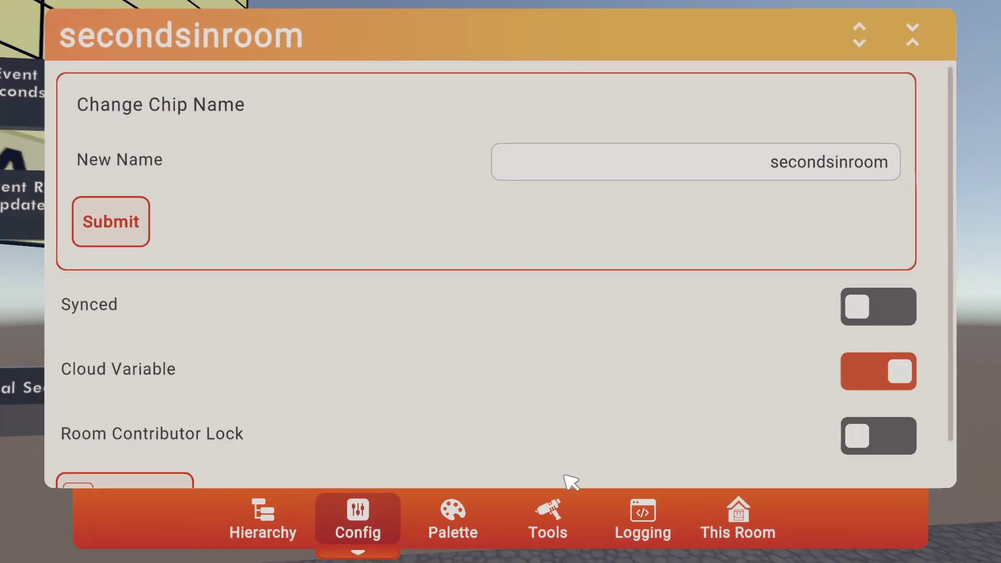
Search the palette for the Add chip and place it directly above the secondsinroom variable.
left_click(547, 516)
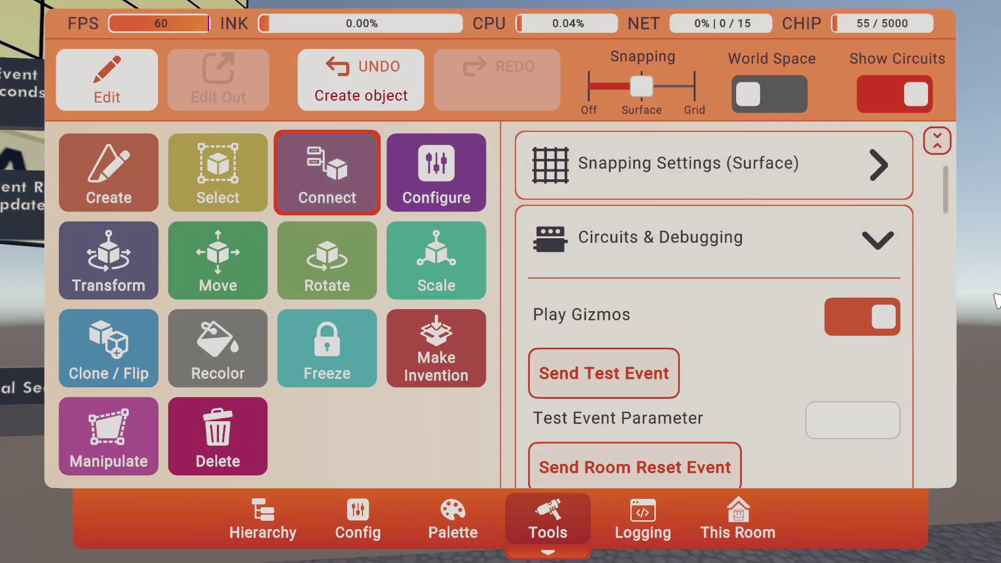
left_click(327, 168)
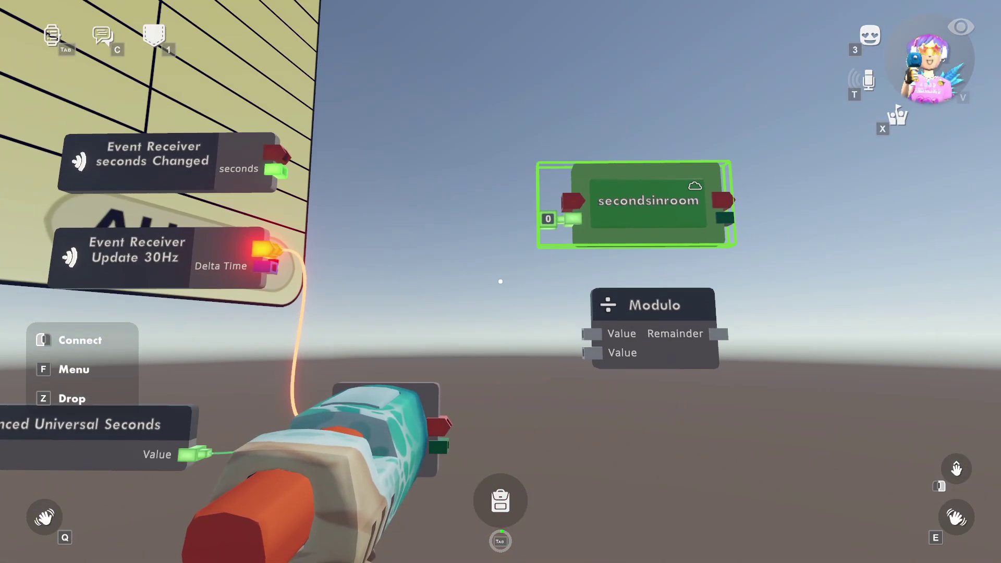
key("f")
left_click(445, 501)
type("add")
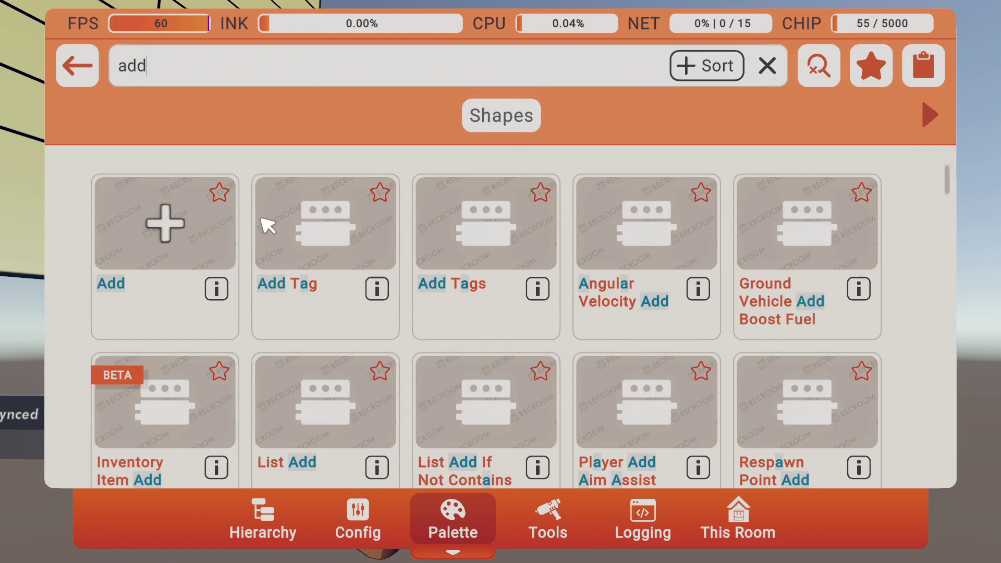
left_click(180, 225)
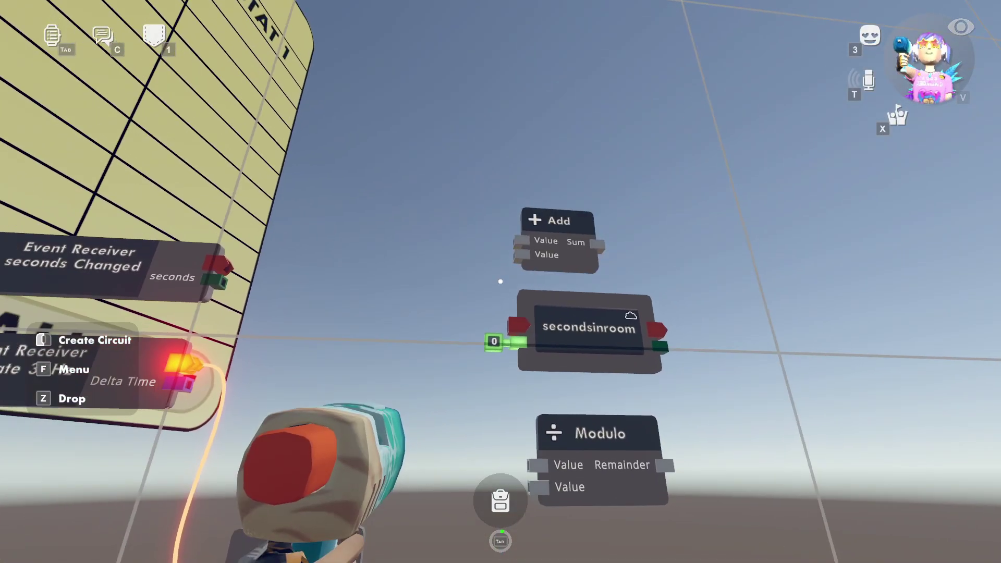
Connect the Add chip's Sum to the secondsinroom value input, and the secondsinroom output to Add's first Value.
key("f")
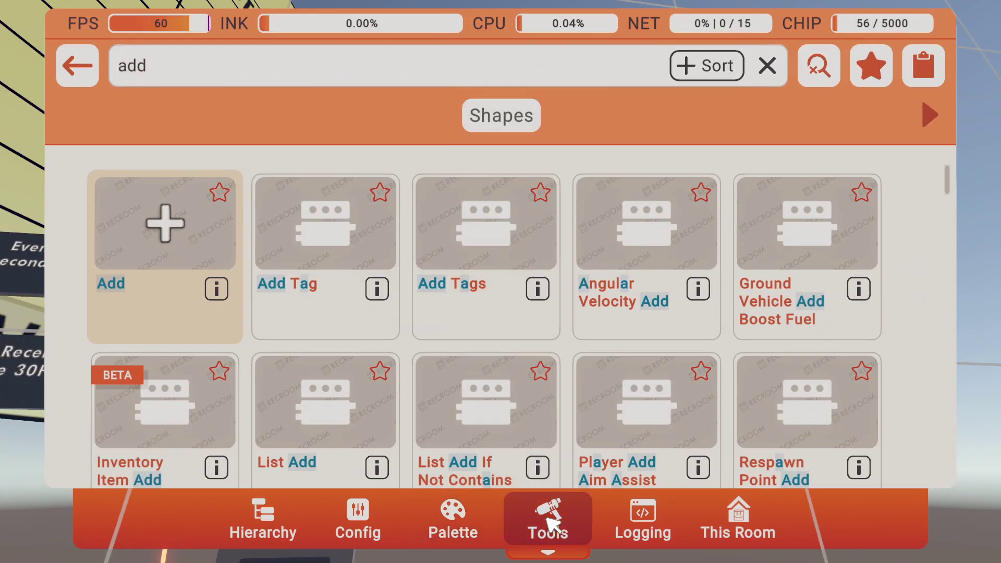
left_click(548, 516)
left_click(340, 196)
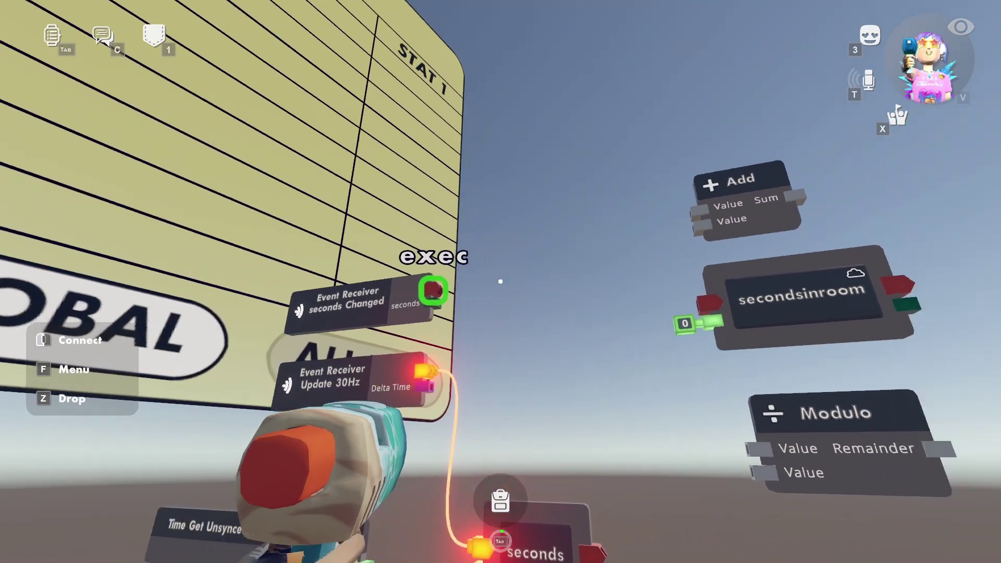
left_click_drag(500, 282, 500, 282)
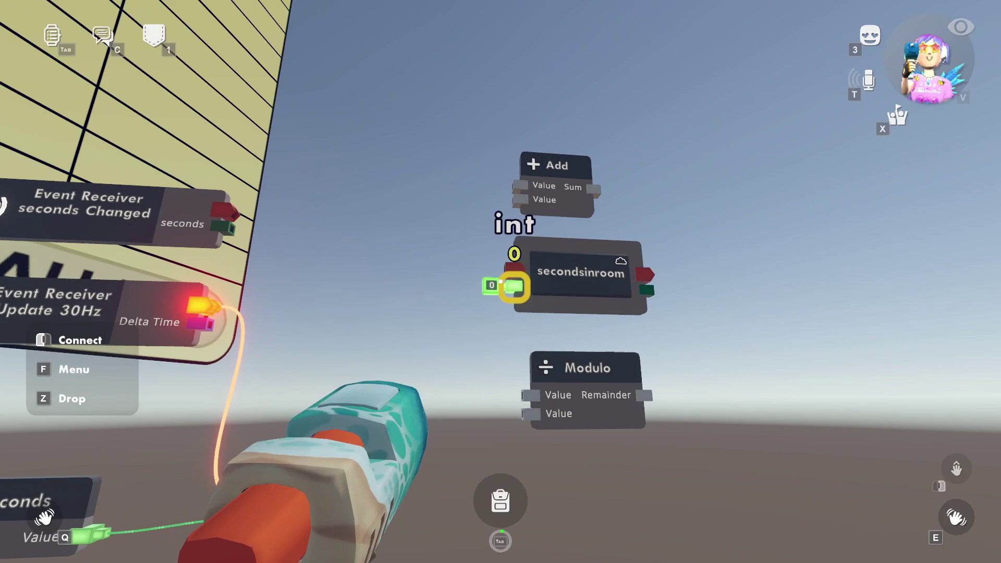
left_click_drag(501, 281, 501, 281)
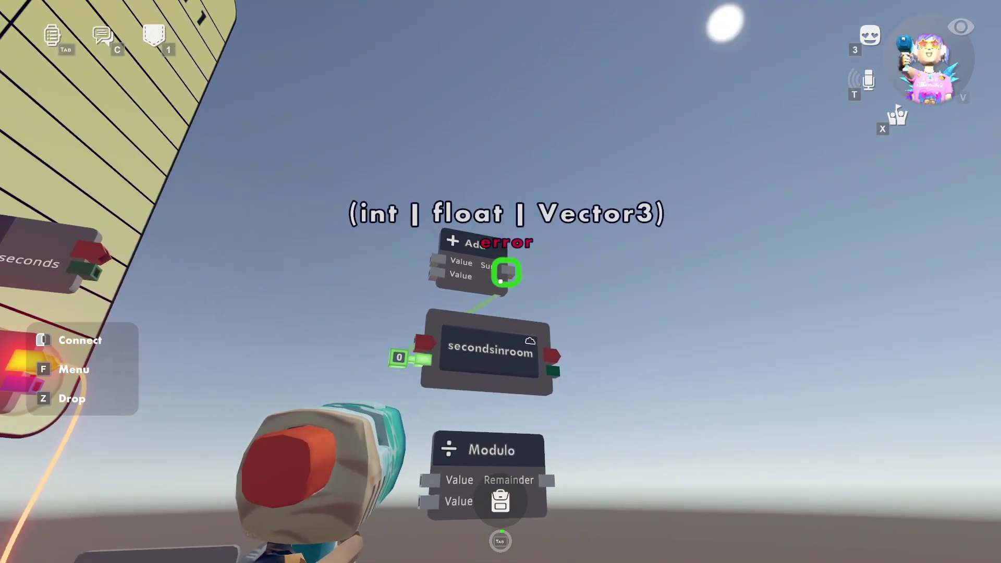
left_click(501, 282)
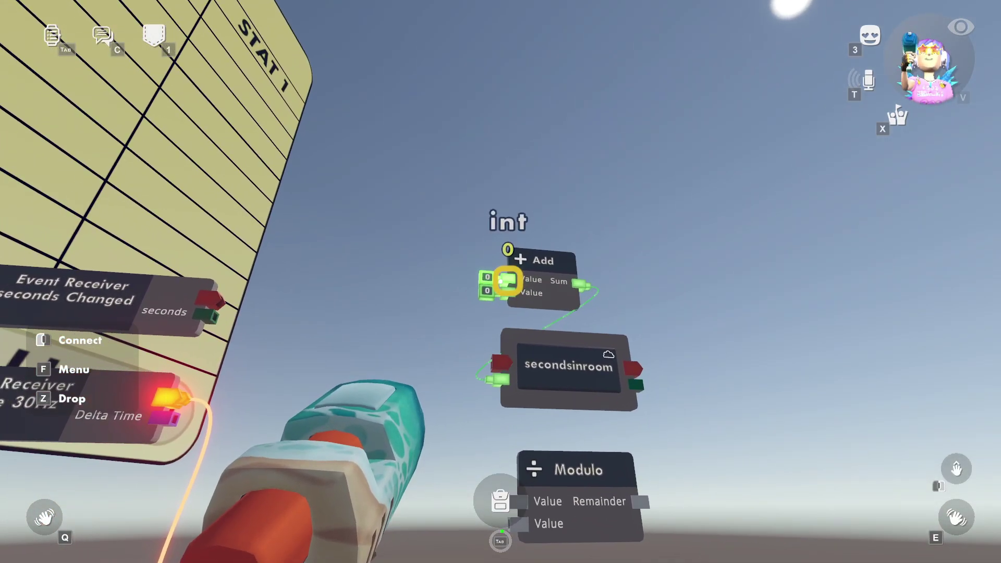
left_click_drag(501, 282, 500, 282)
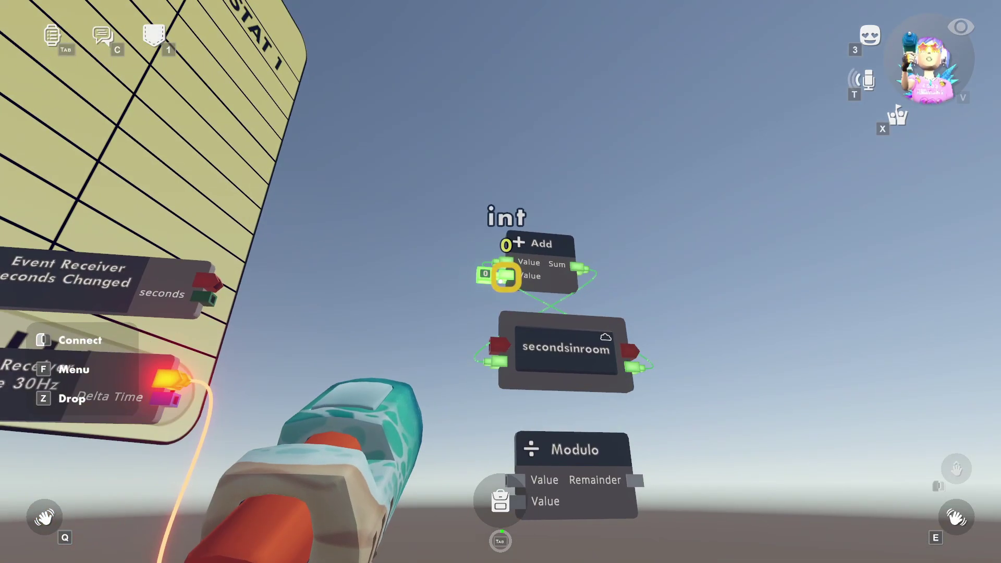
Set Add's second Value to 1 and connect the seconds Changed receiver's exec output to the secondsinroom exec input.
key("f")
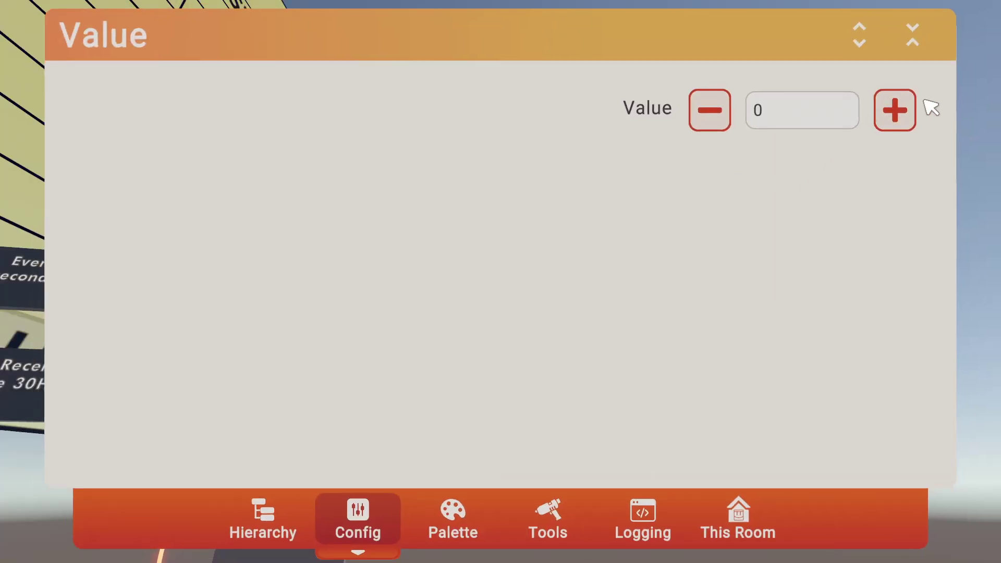
key("f")
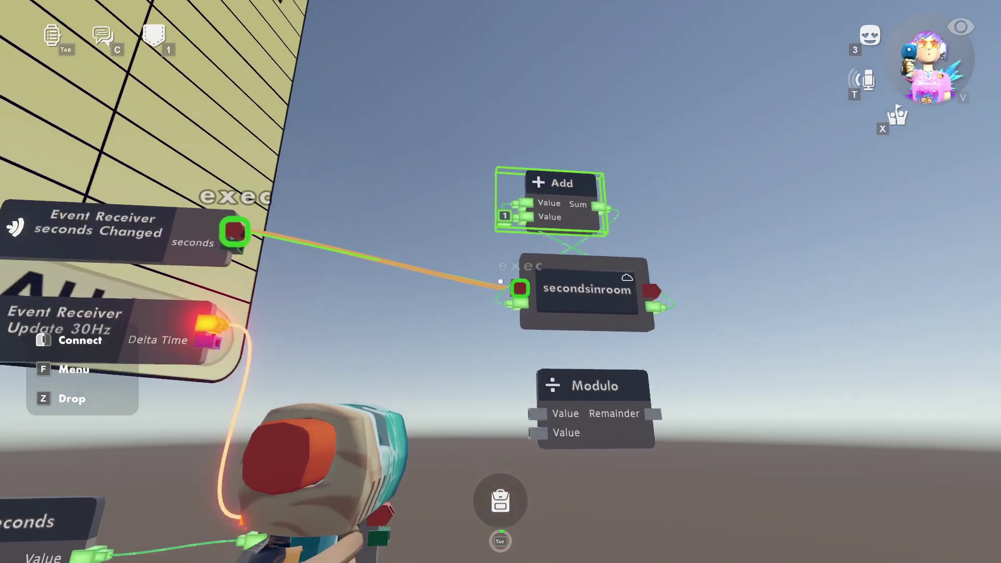
left_click_drag(500, 282, 500, 282)
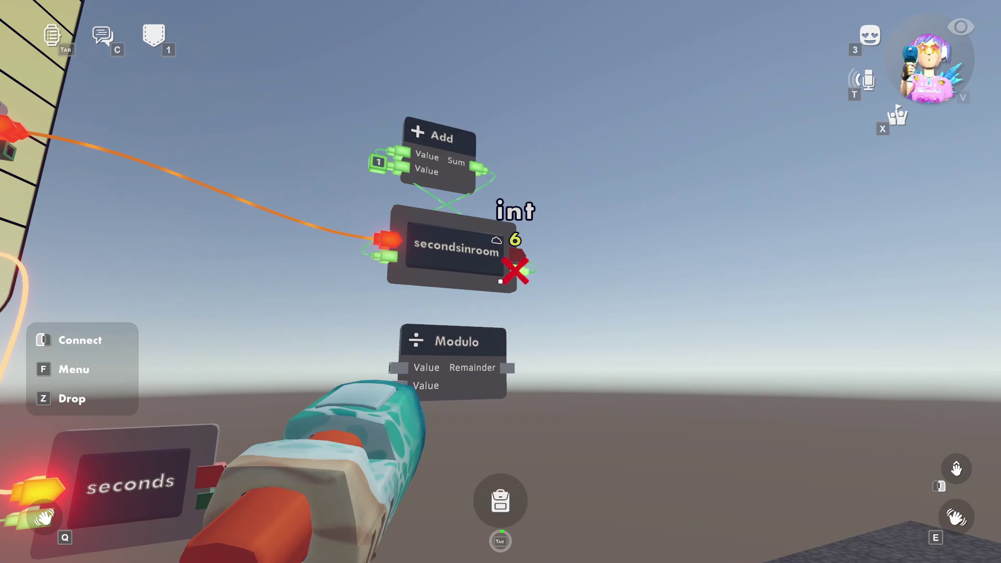
Move the Modulo chip to the right of the secondsinroom variable.
key("f")
left_click(527, 508)
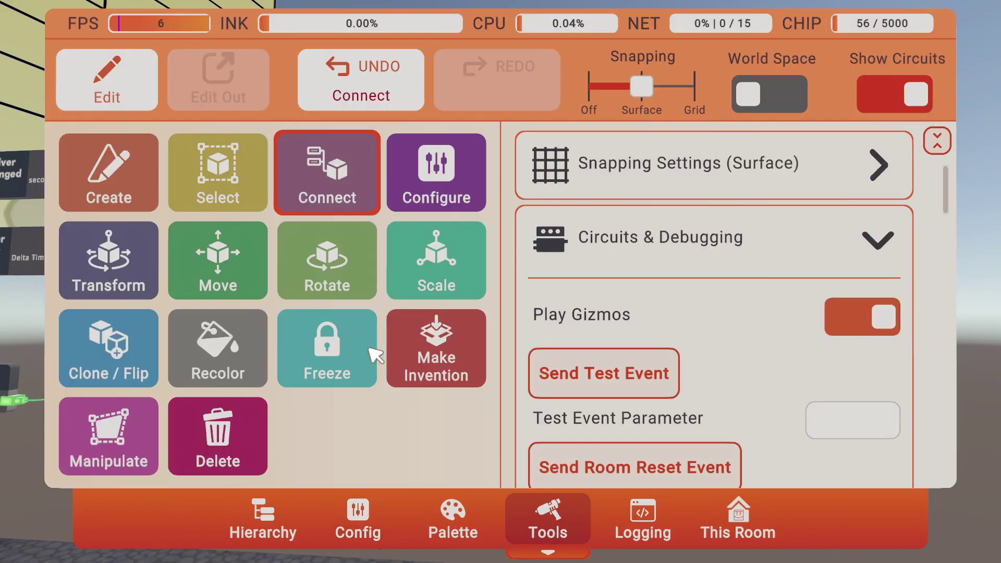
left_click(245, 280)
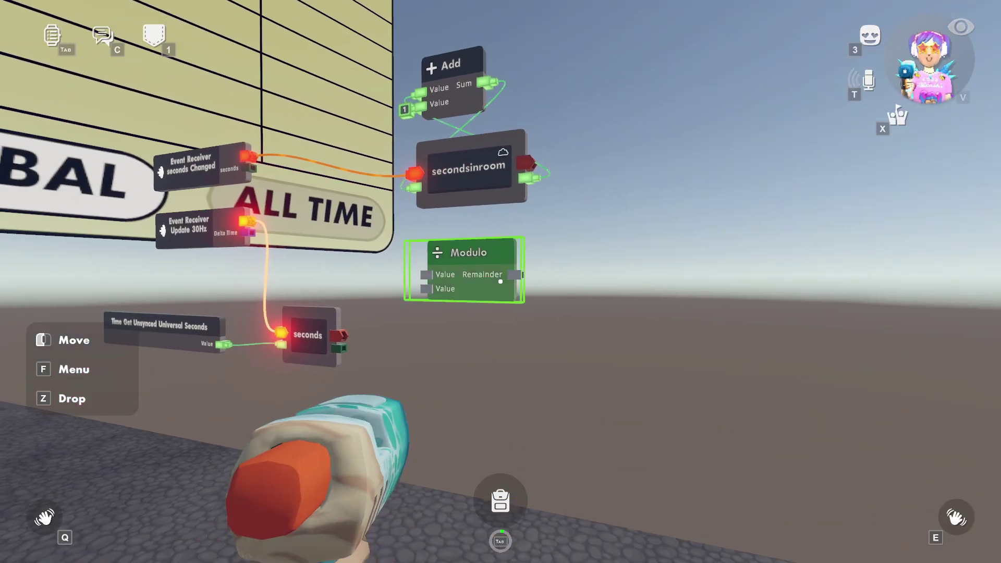
left_click_drag(500, 282, 499, 281)
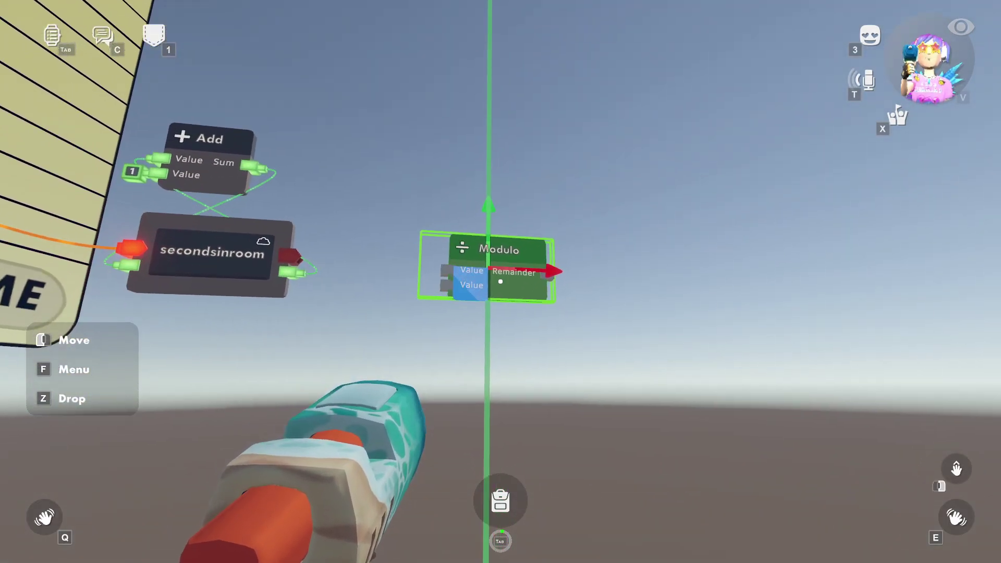
Connect the secondsinroom output to Modulo's first Value and set Modulo's second Value to 60.
key("f")
left_click(357, 173)
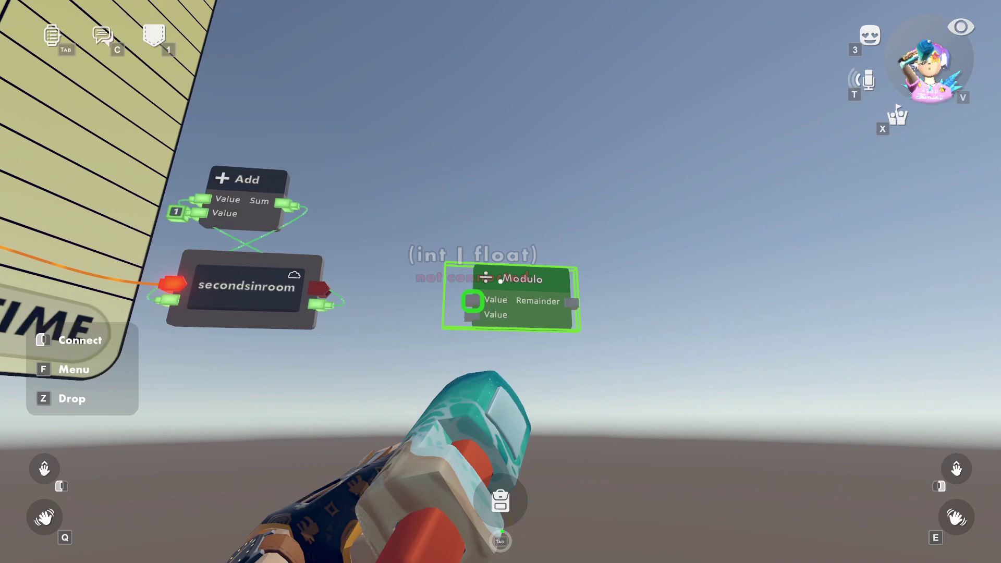
left_click_drag(500, 282, 500, 281)
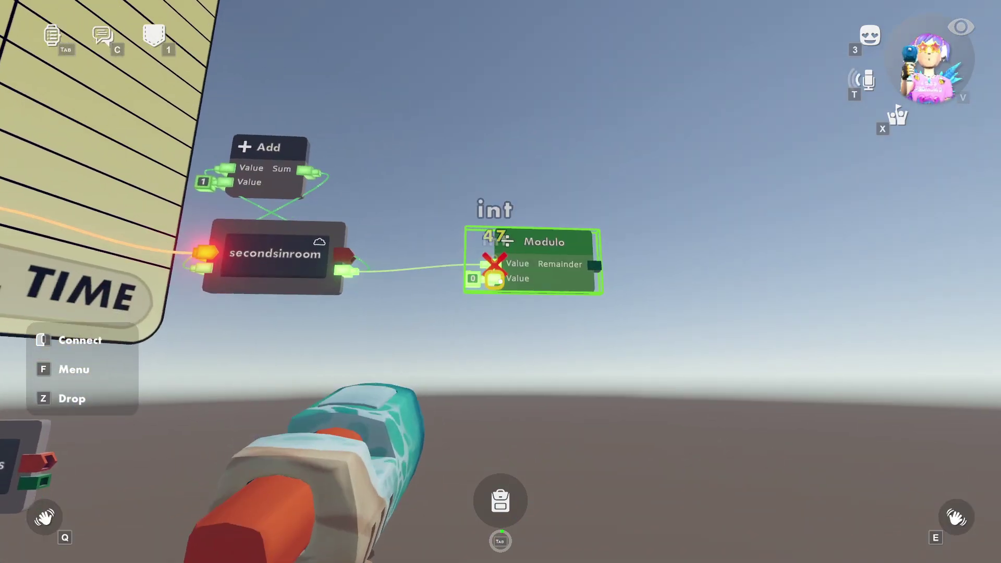
key("f")
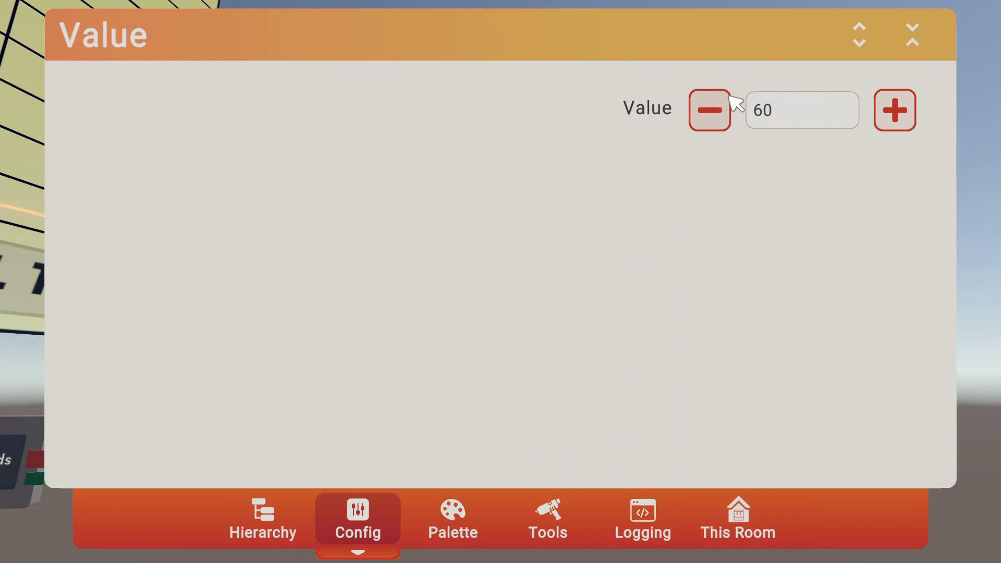
key("f")
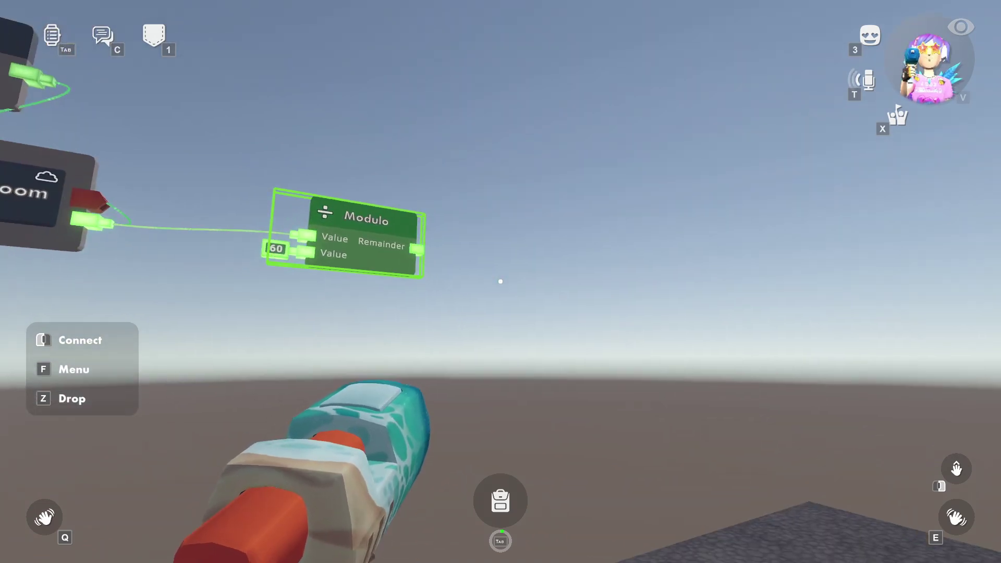
Find the int Variable chip in the chip library and place it to the right of the Modulo chip.
key("f")
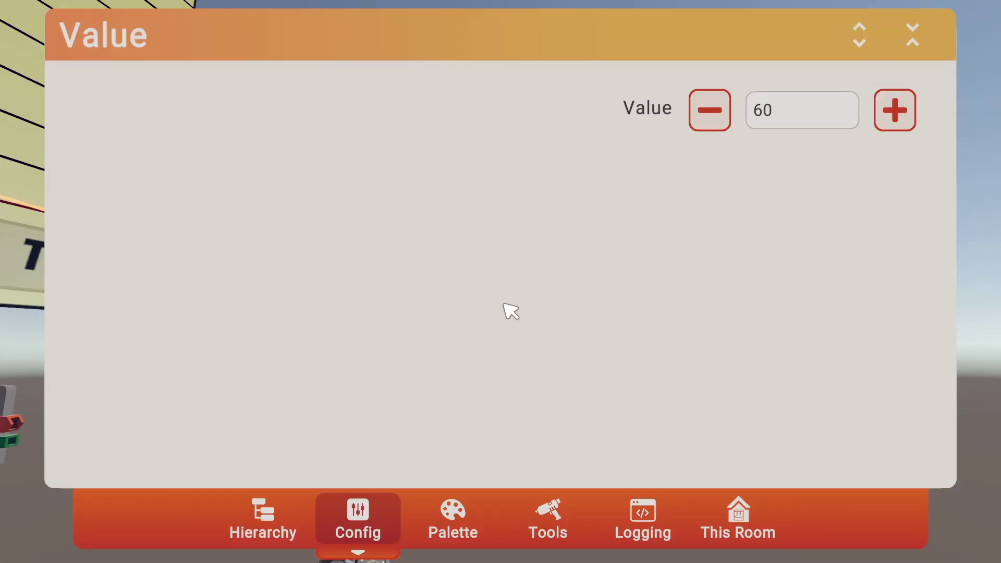
left_click(449, 512)
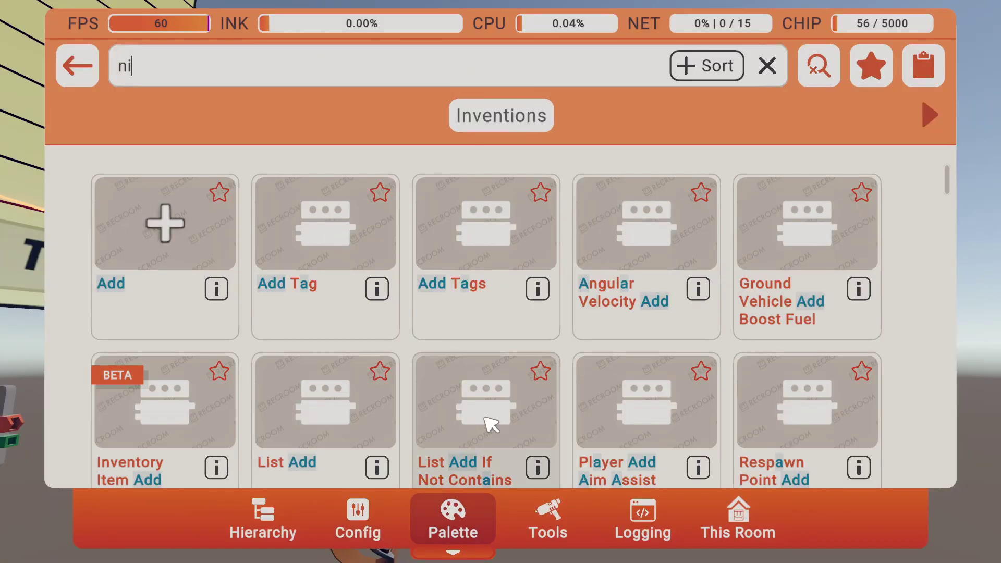
type("t")
key("BackSpace")
key("BackSpace")
key("BackSpace")
type("i")
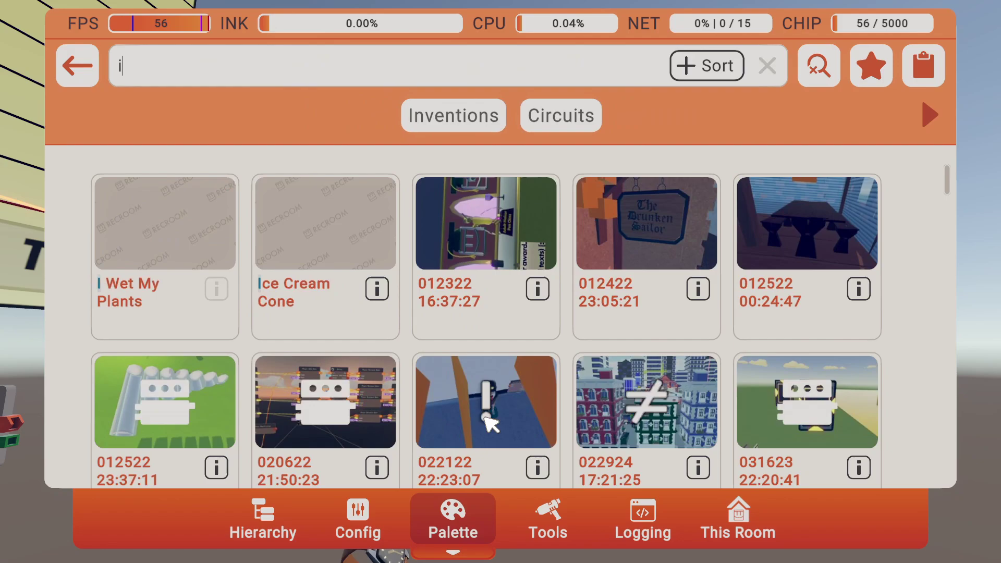
type("nt")
left_click(369, 283)
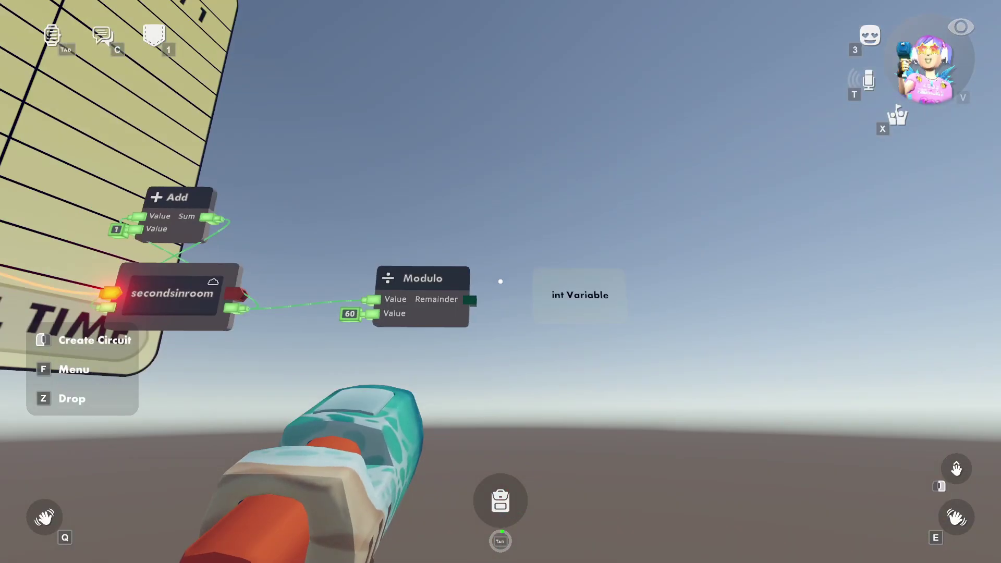
Connect Modulo's Remainder to the int Variable chip and configure it as a cloud variable named minutesinroom.
left_click(500, 282)
type("minutesinroom")
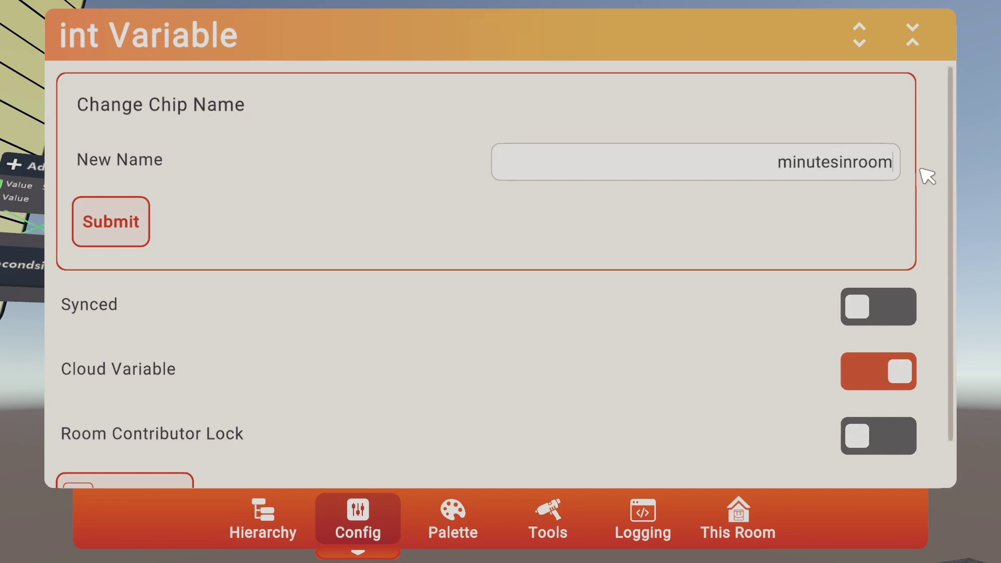
key("Escape")
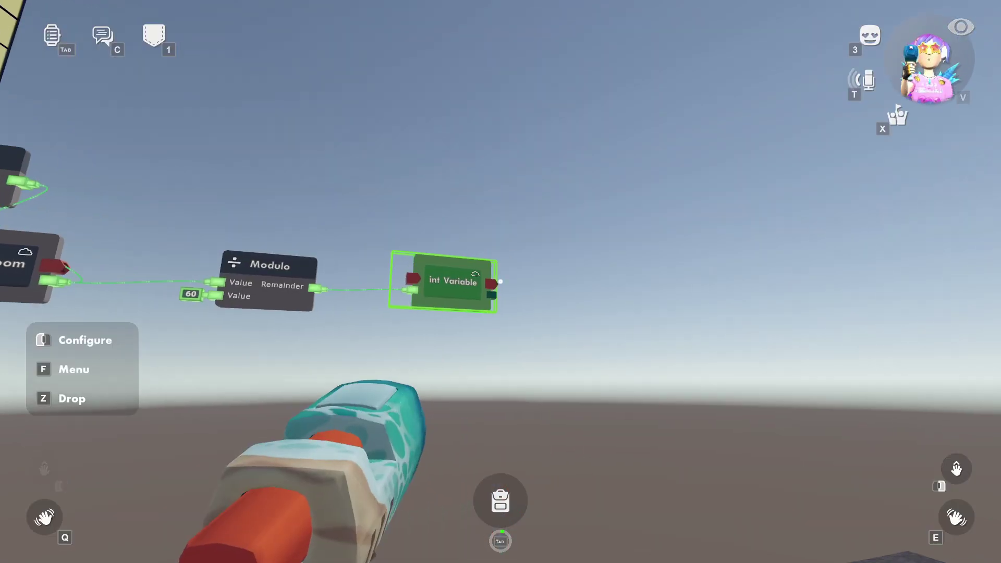
left_click(500, 282)
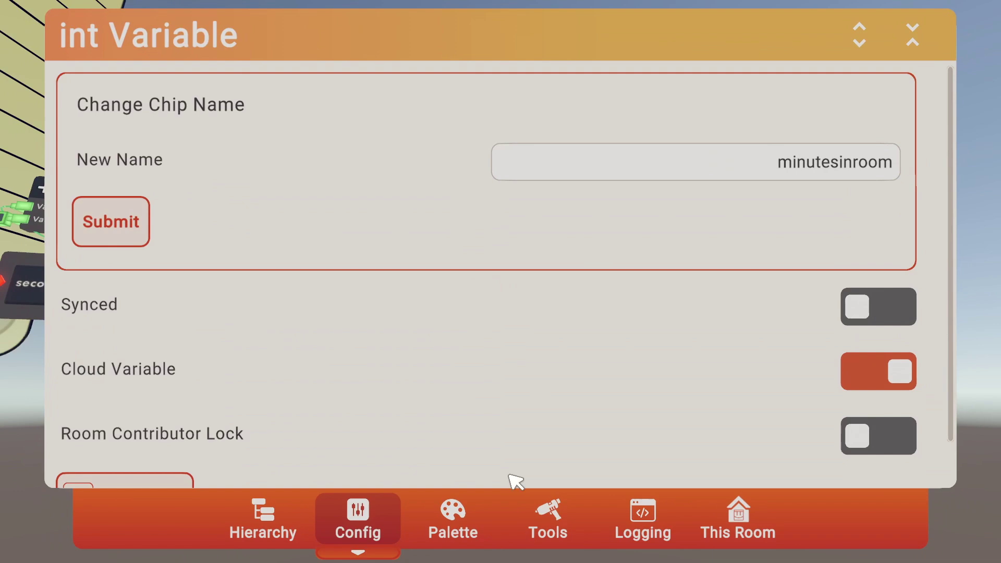
Place an Equals chip above the Modulo chip.
left_click(548, 514)
left_click(358, 192)
left_click(431, 510)
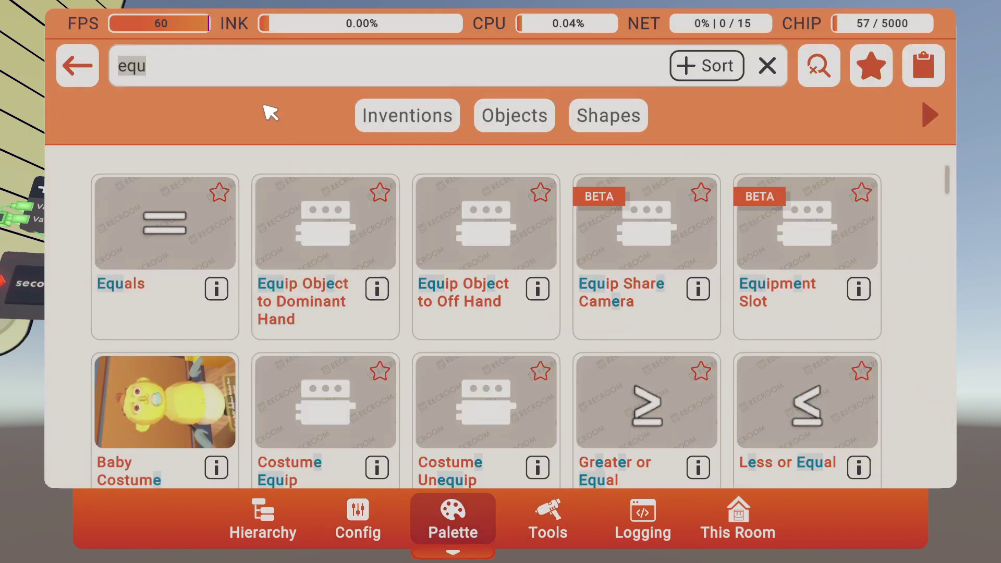
left_click(165, 245)
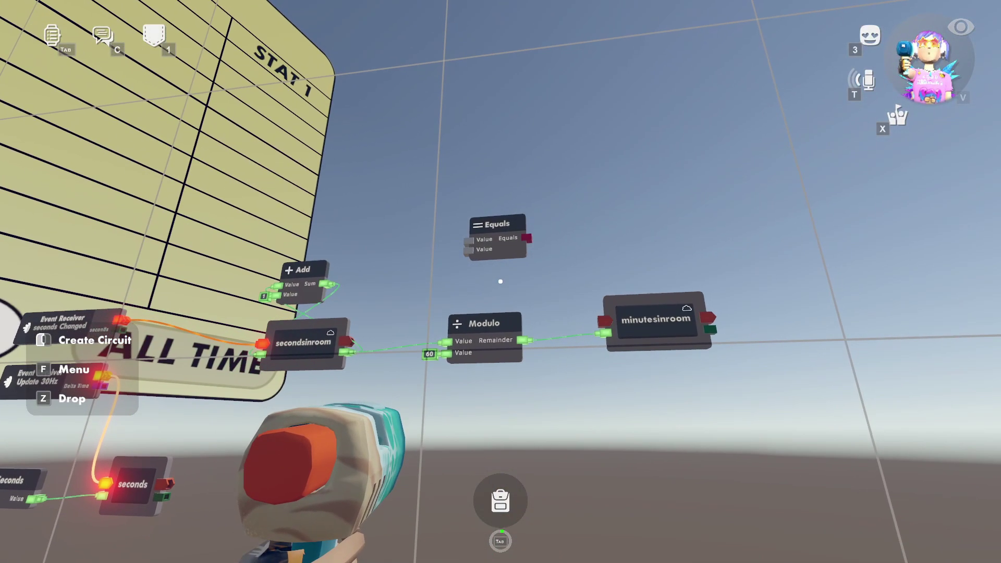
Place an If chip to the right of Equals, with the Equals output connected to If's Condition.
key("Tab")
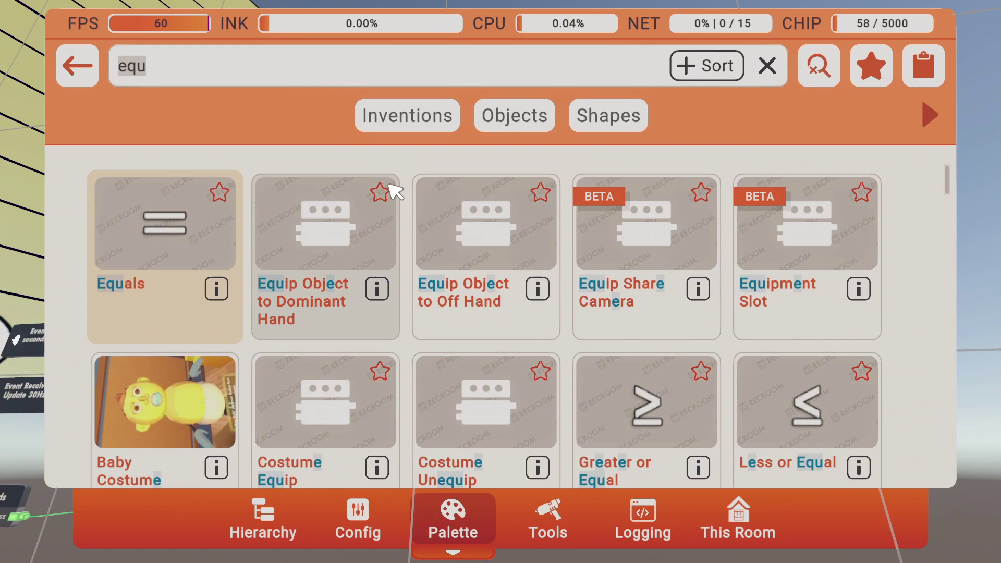
type("if")
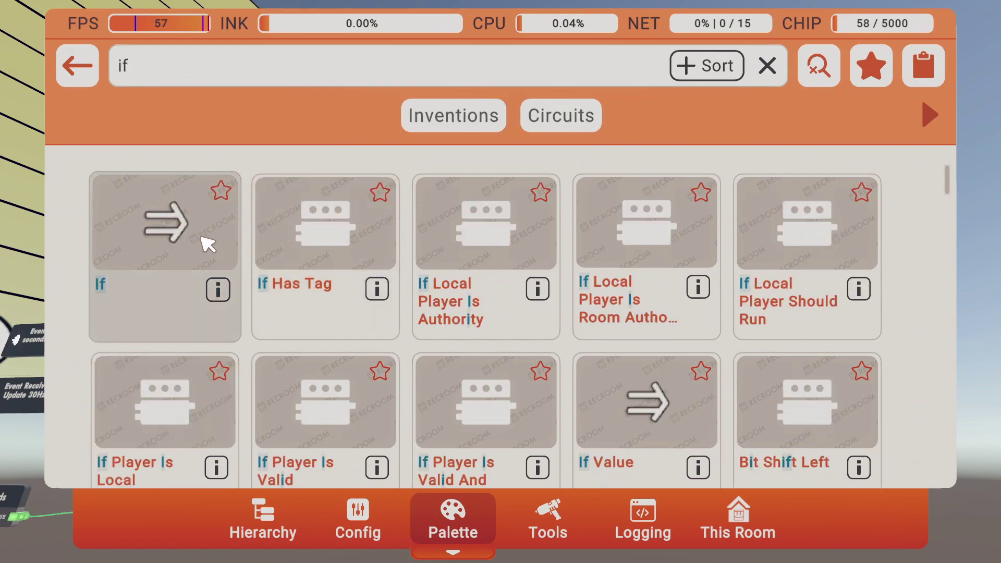
left_click(208, 244)
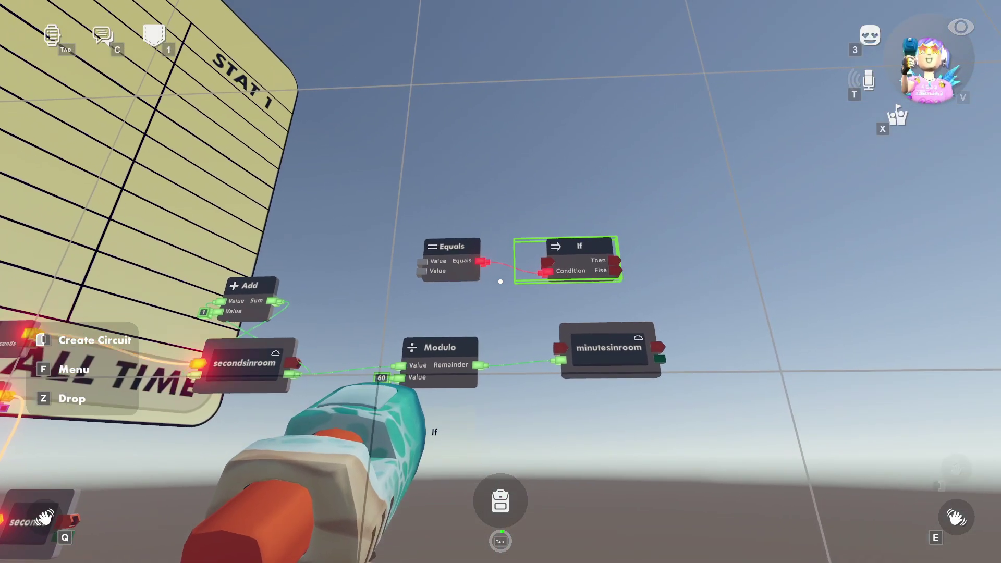
key("Tab")
left_click(547, 518)
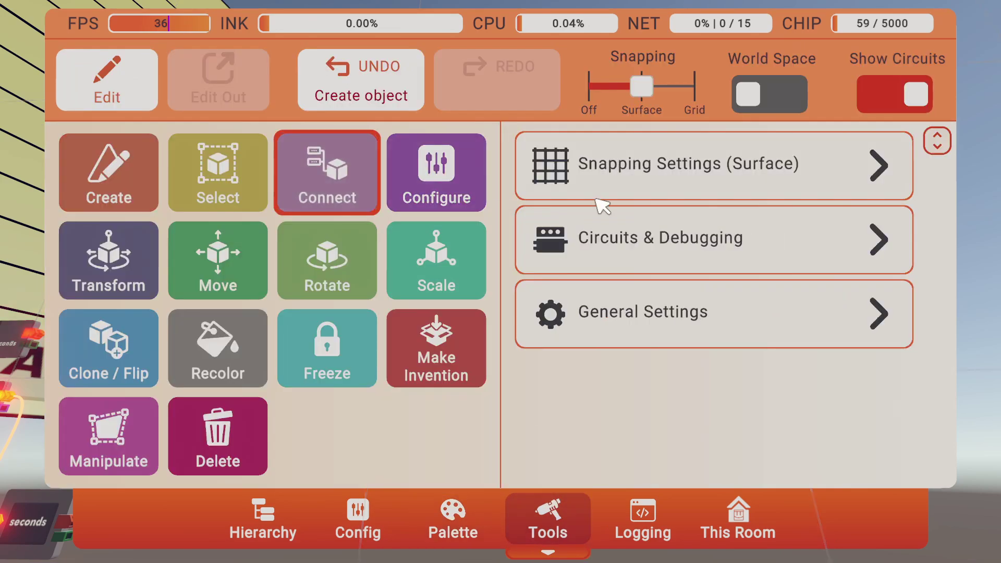
left_click(327, 172)
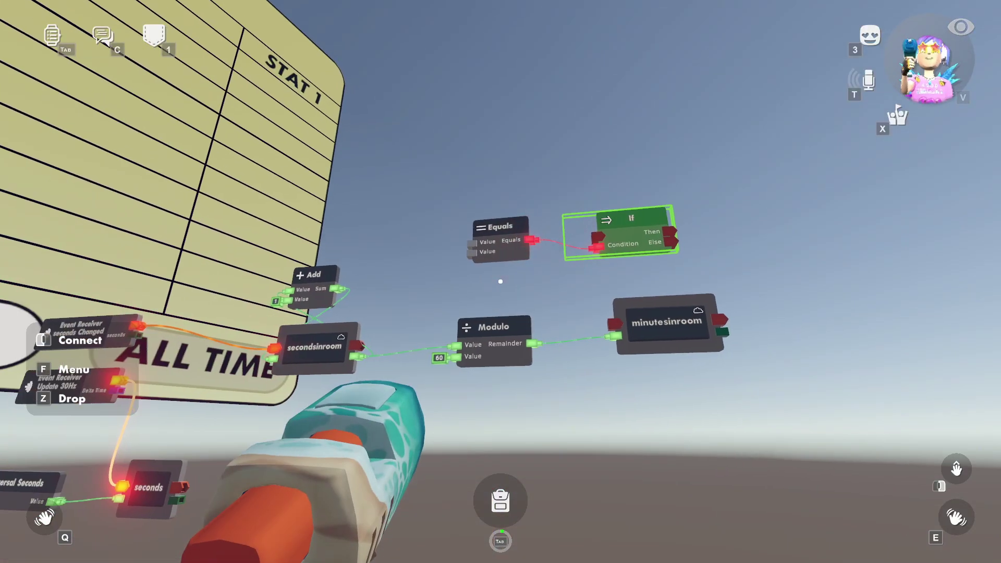
Clone the Add chip above secondsinroom and move the copy to the right of the If chip.
key("Tab")
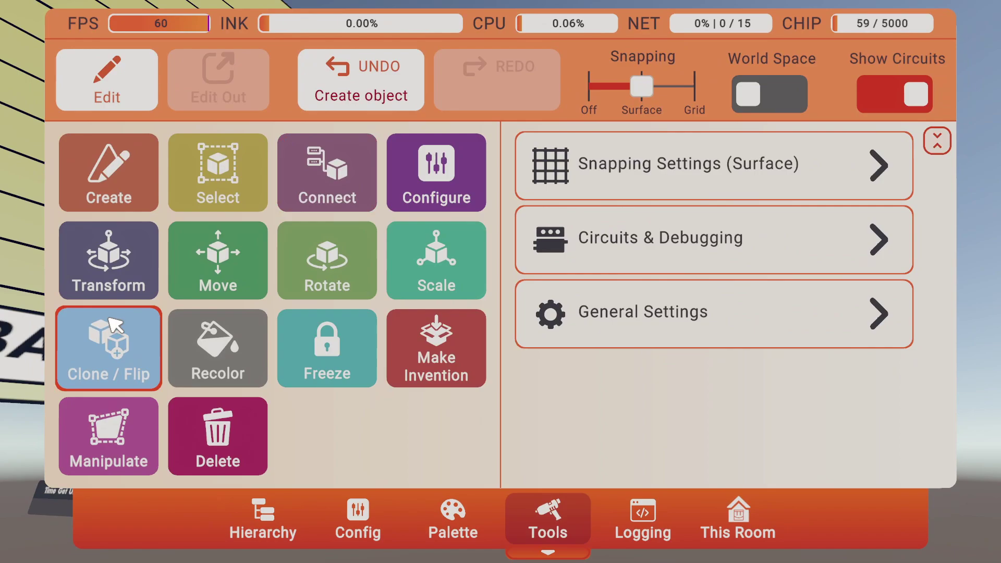
left_click(114, 326)
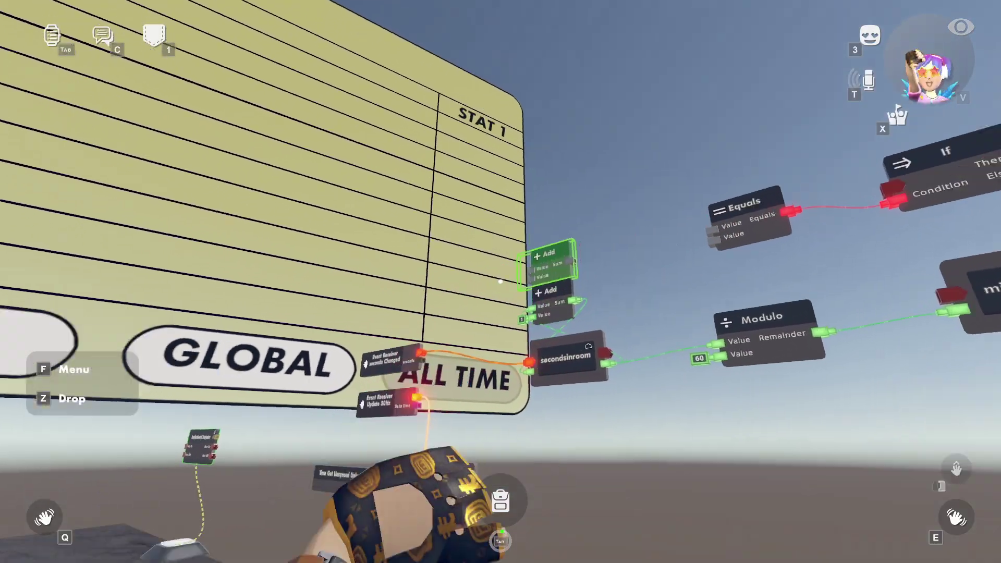
key("Tab")
left_click(224, 260)
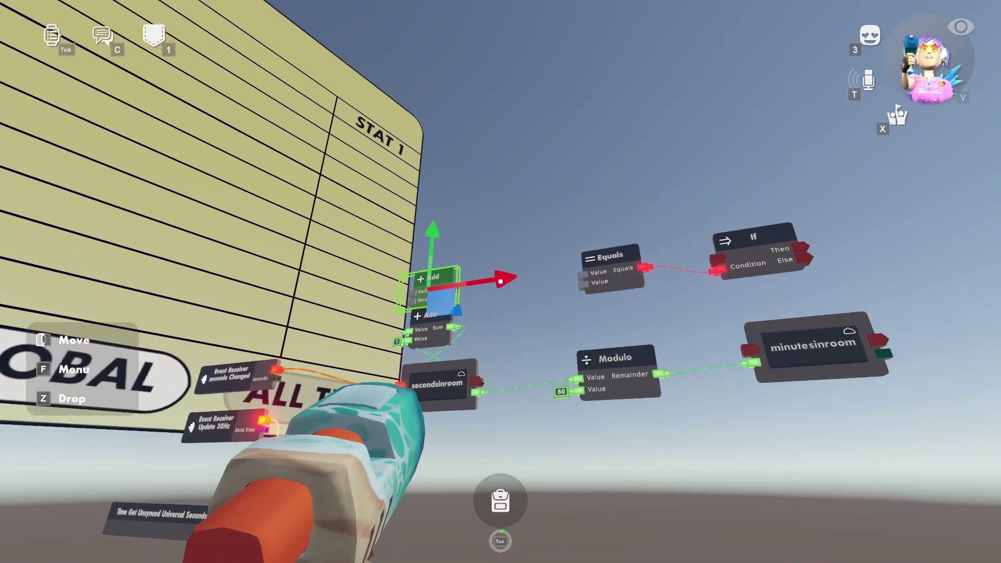
left_click_drag(500, 281, 501, 281)
Connect the cloned Add's Sum to the minutesinroom value input and minutesinroom's output to Add's first Value, with the second Value set to 1.
key("Tab")
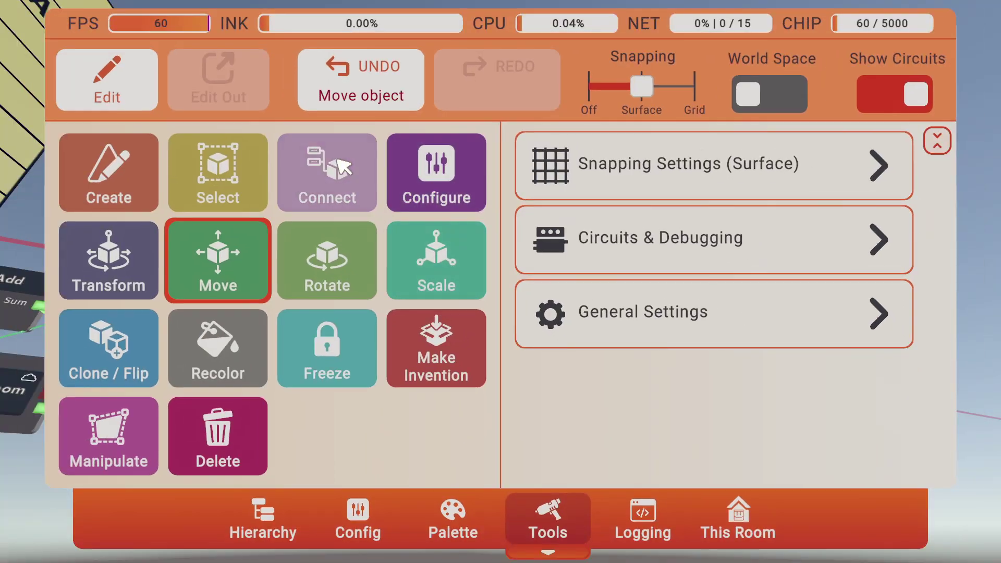
left_click(308, 176)
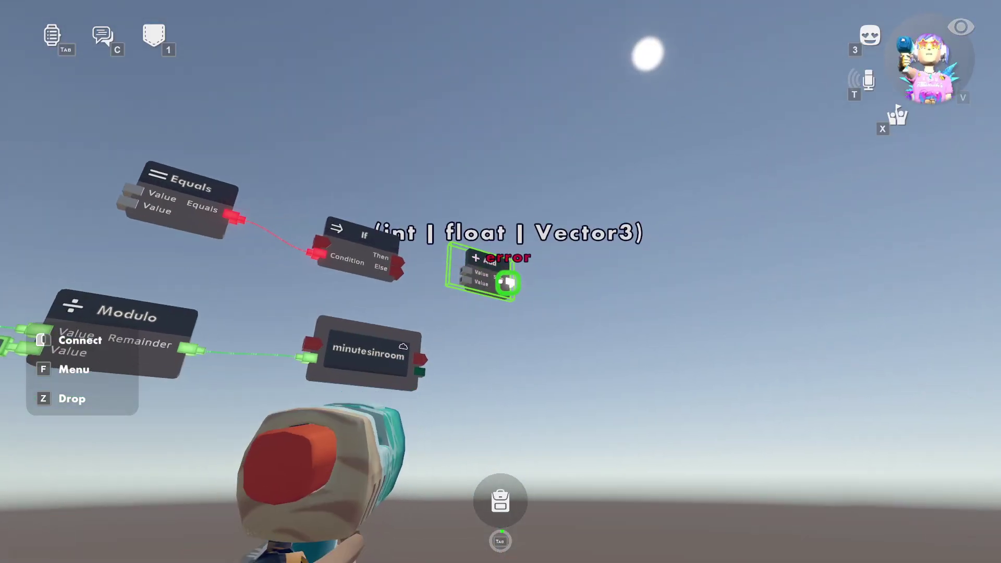
left_click_drag(500, 282, 501, 282)
key("f")
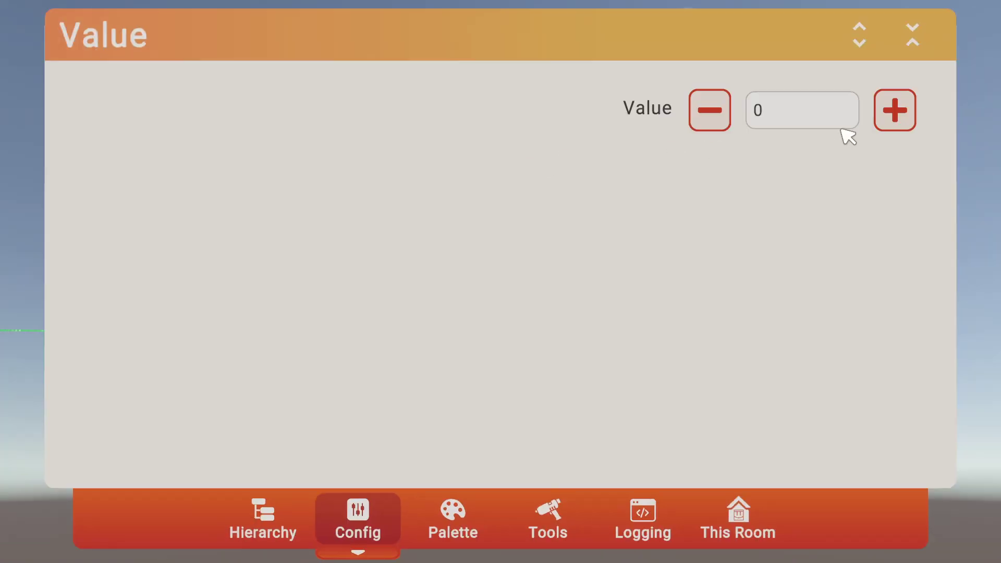
key("f")
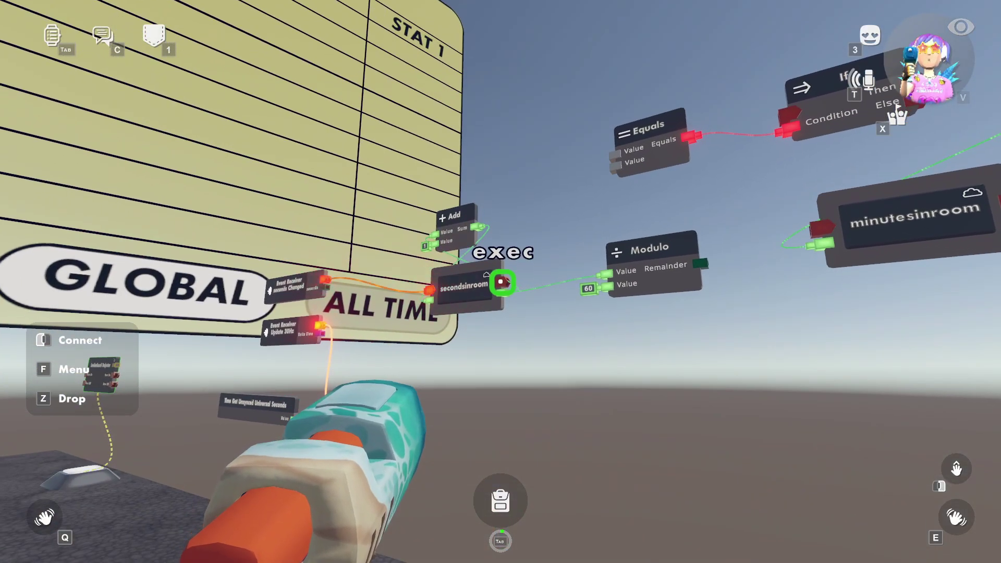
Connect Modulo's Remainder to Equals for comparison with 0, secondsinroom's exec output to If, and If's Then to the minutesinroom exec input.
left_click_drag(501, 282, 500, 282)
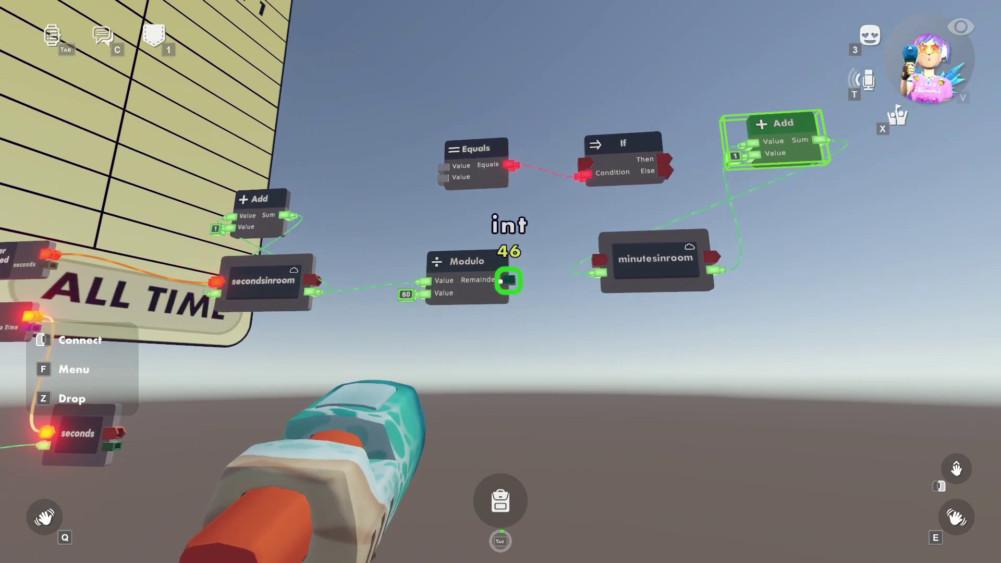
left_click_drag(501, 282, 501, 281)
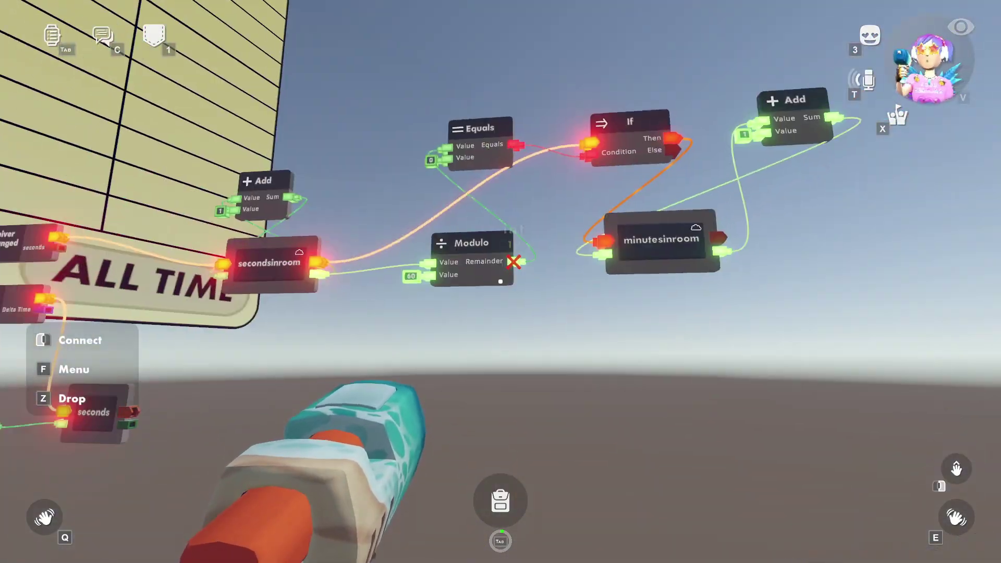
Place a Leaderboard Set Local Player Stat chip right of minutesinroom, connect minutesinroom's exec output to it, and set Channel to 1.
key("f")
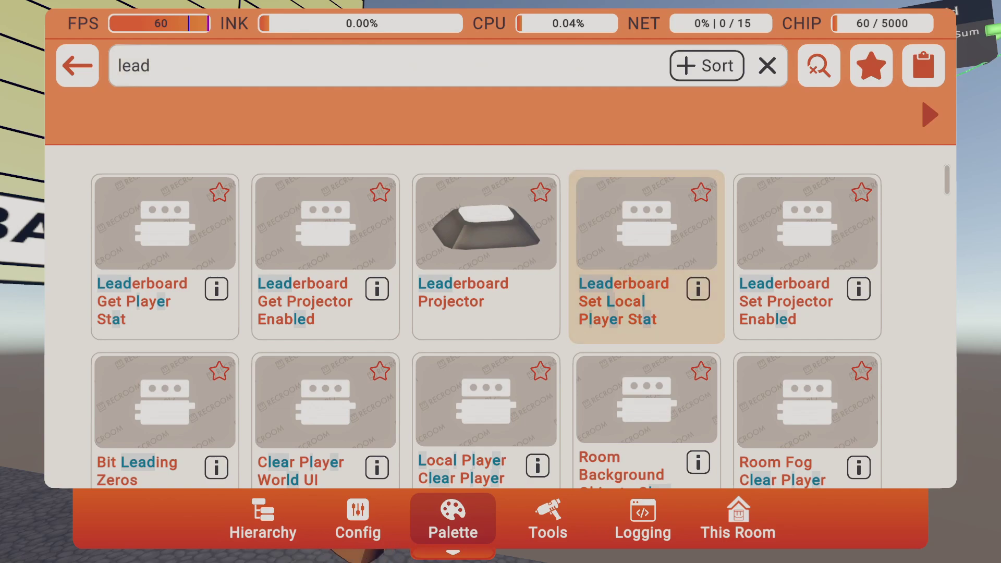
left_click(646, 255)
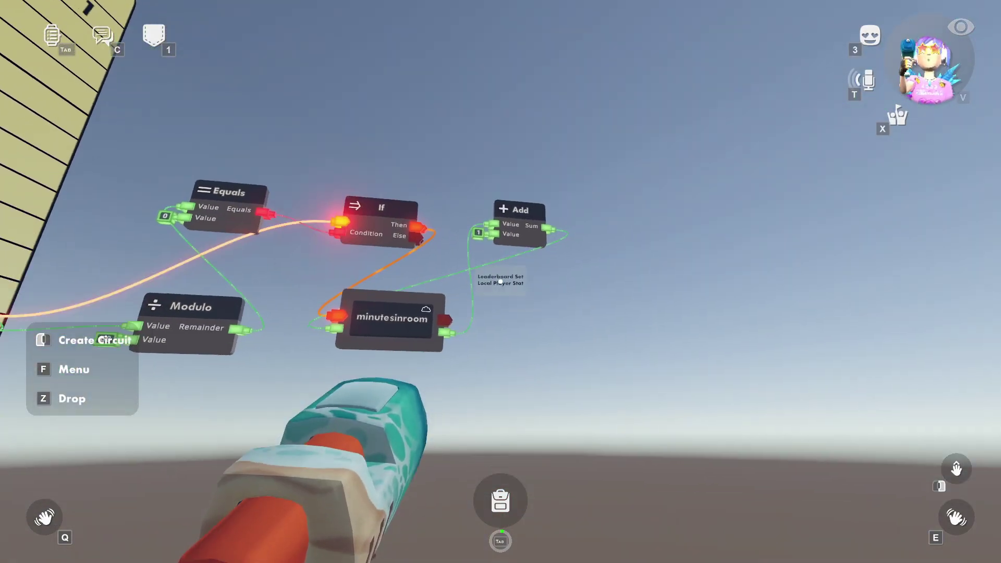
key("f")
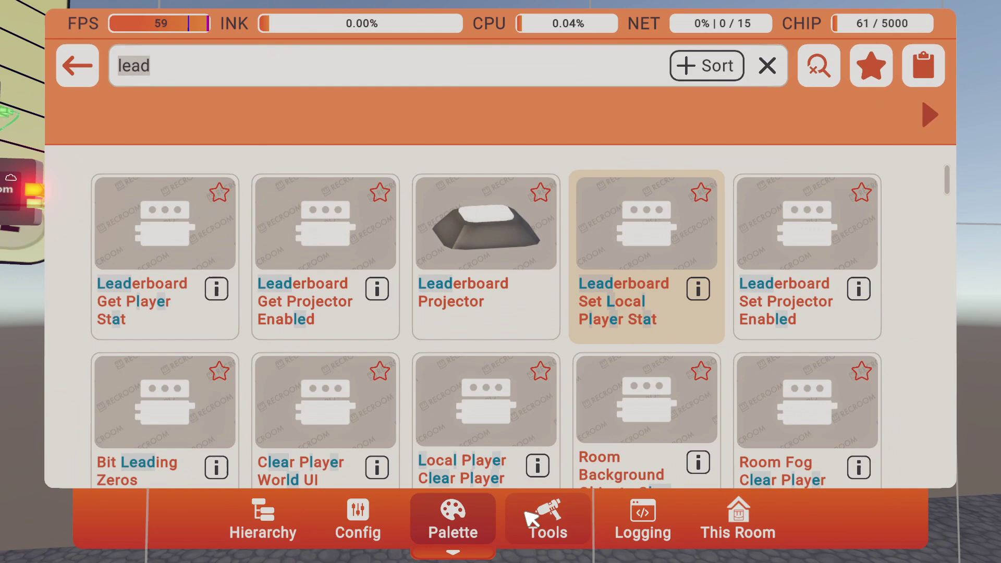
left_click(527, 515)
left_click(328, 172)
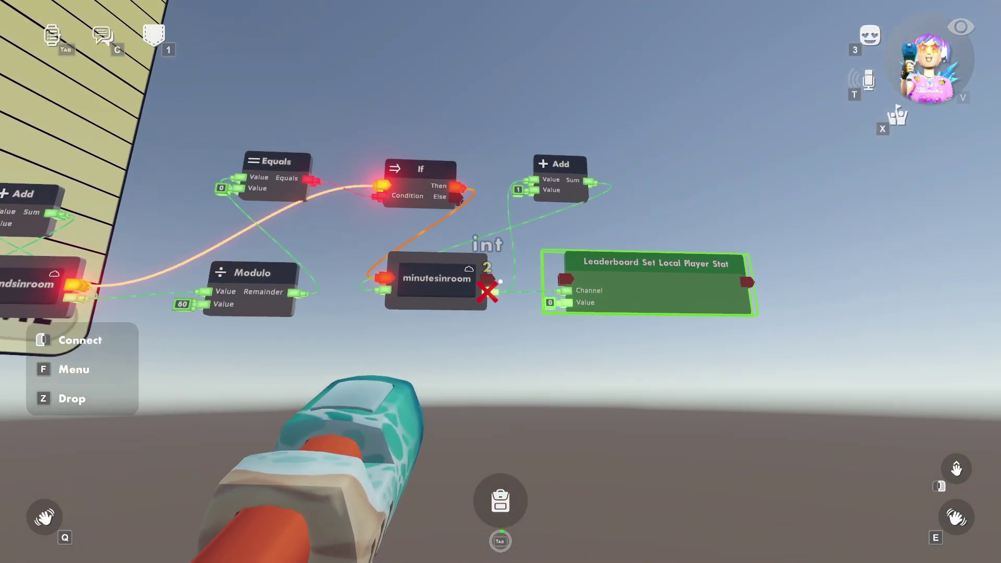
left_click_drag(500, 281, 501, 282)
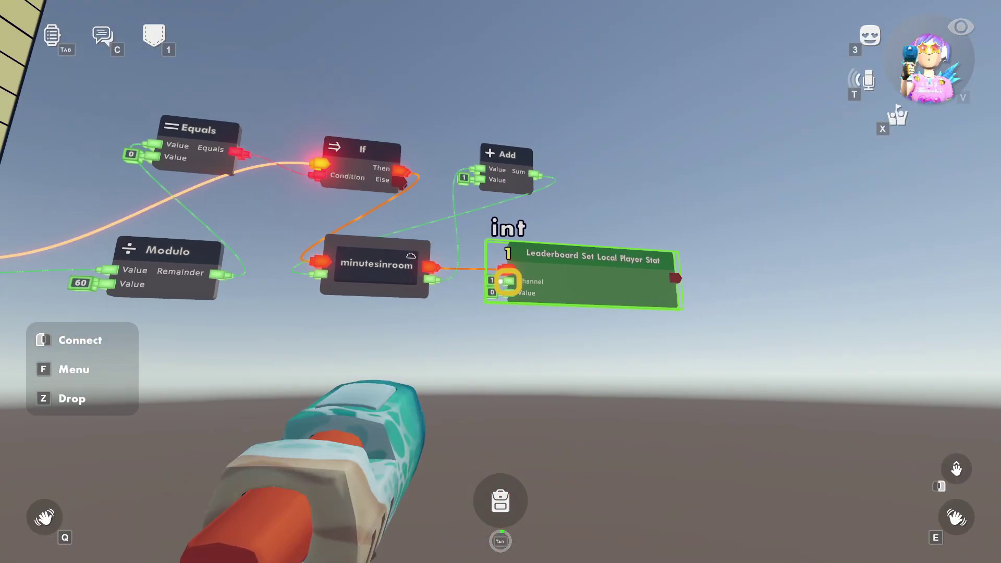
left_click_drag(500, 282, 500, 281)
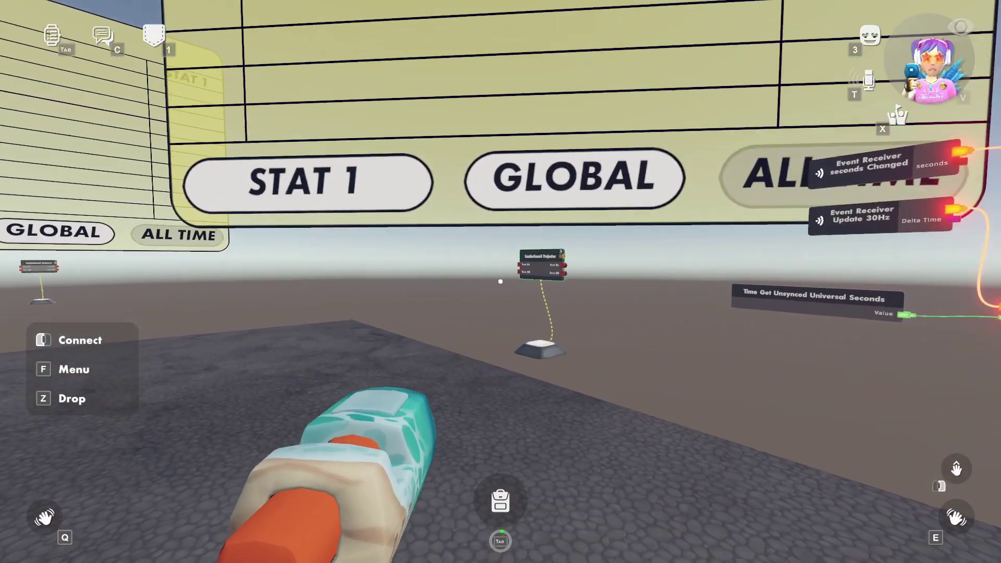
Open the Leaderboard Projector's configuration and set Stat 1's full name and short name to Minutes.
key("f")
key("f")
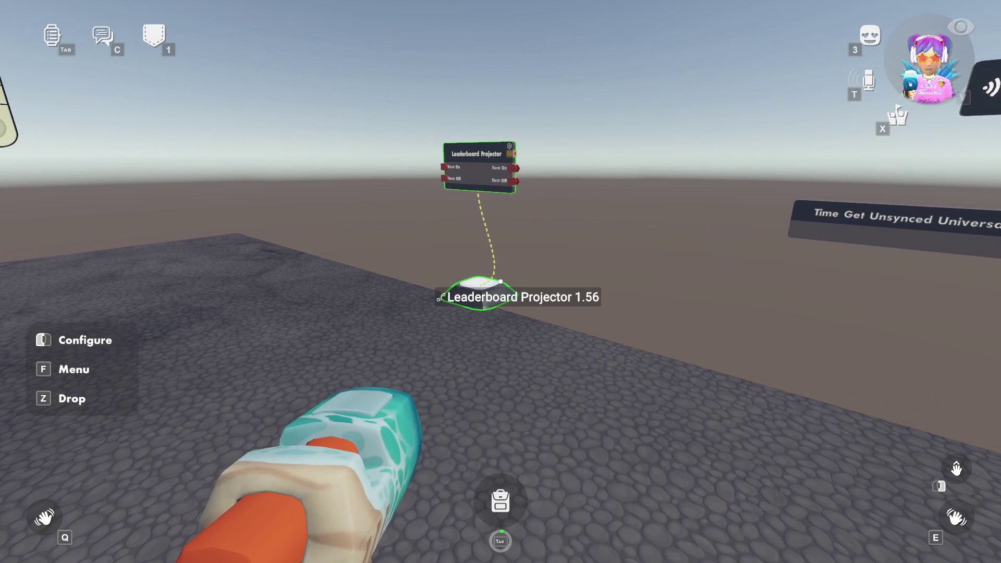
left_click(501, 284)
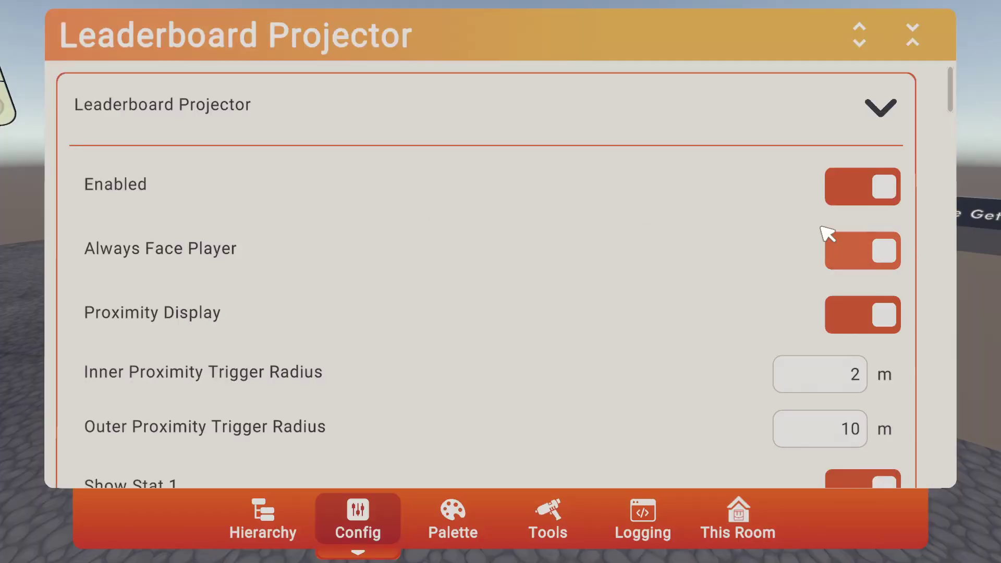
scroll(617, 224, "down", 5)
scroll(682, 230, "up", 4)
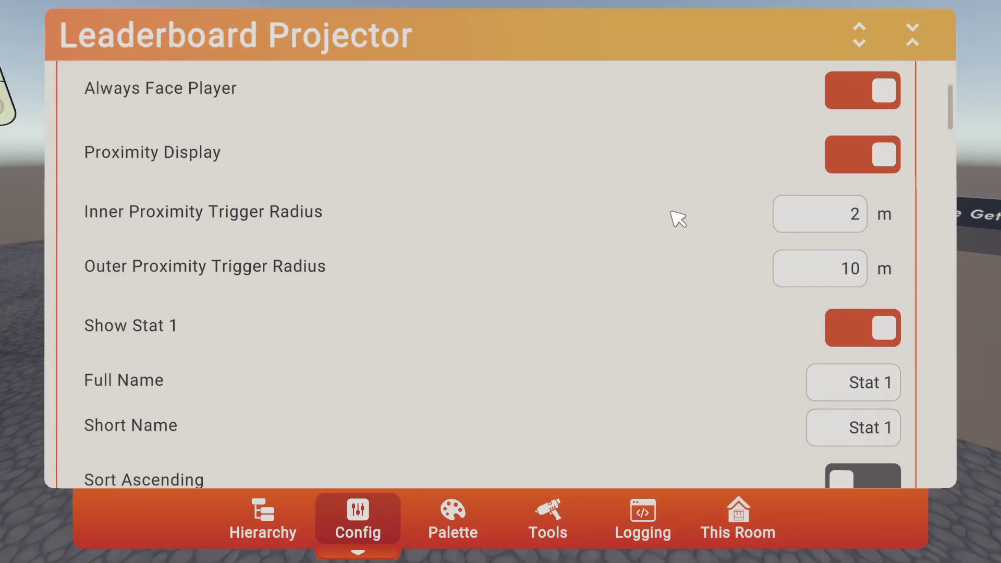
scroll(469, 198, "up", 1)
scroll(444, 216, "down", 7)
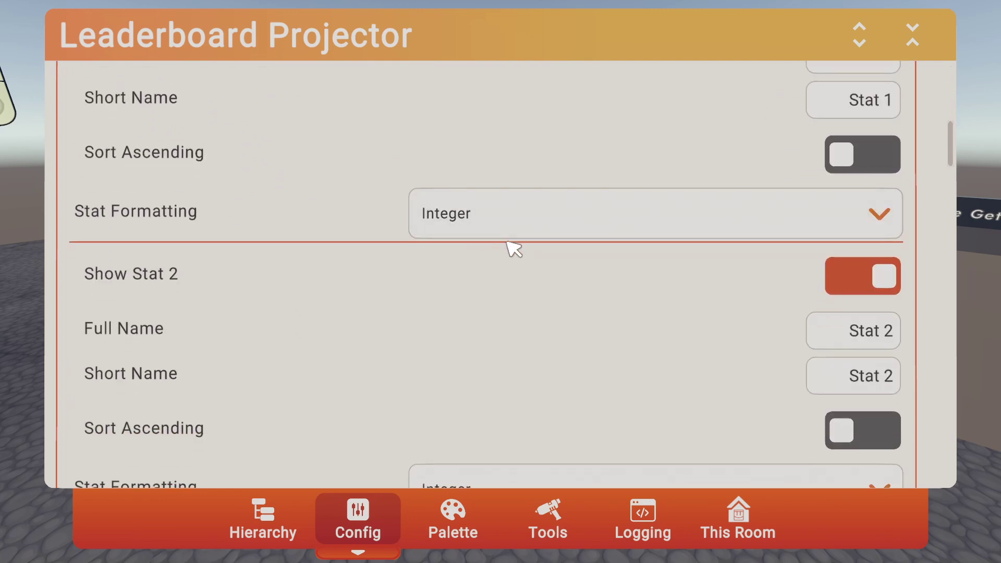
scroll(527, 247, "up", 3)
scroll(858, 202, "up", 5)
scroll(849, 323, "down", 5)
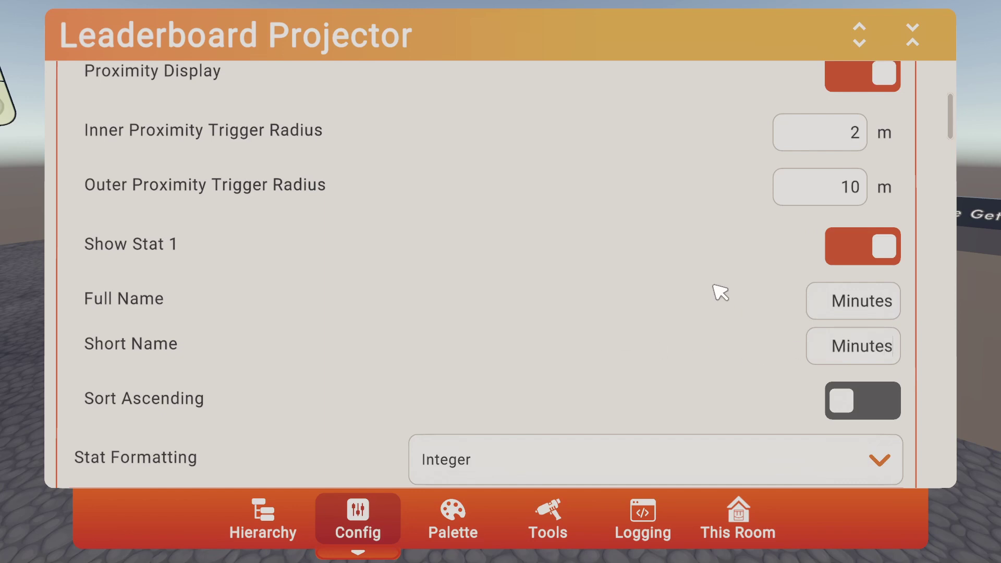
Hide every stat except Stat 1 in the Leaderboard Projector's configuration.
scroll(719, 292, "down", 3)
scroll(867, 357, "down", 5)
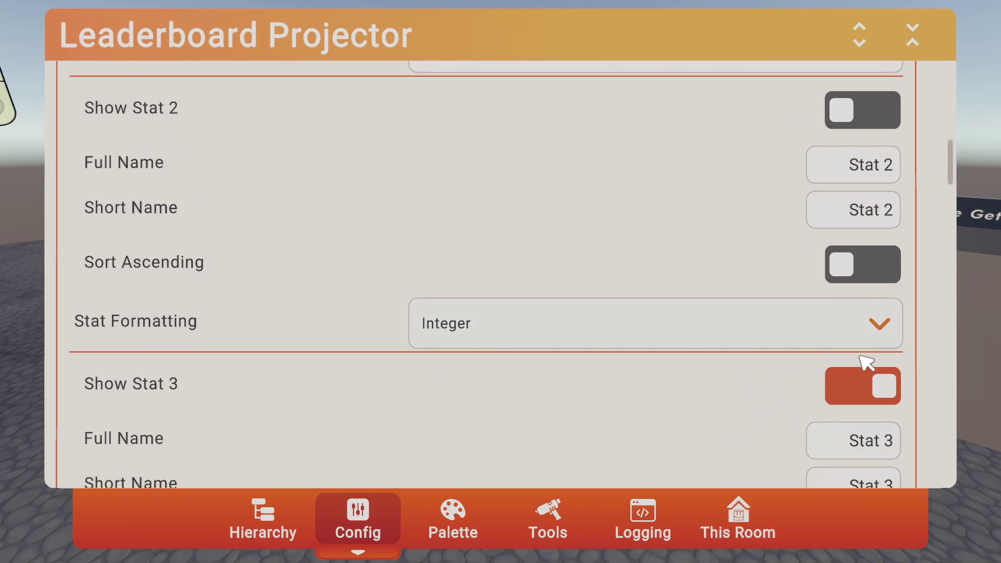
left_click(844, 384)
scroll(845, 384, "down", 6)
left_click(878, 330)
scroll(878, 330, "down", 3)
scroll(867, 351, "down", 3)
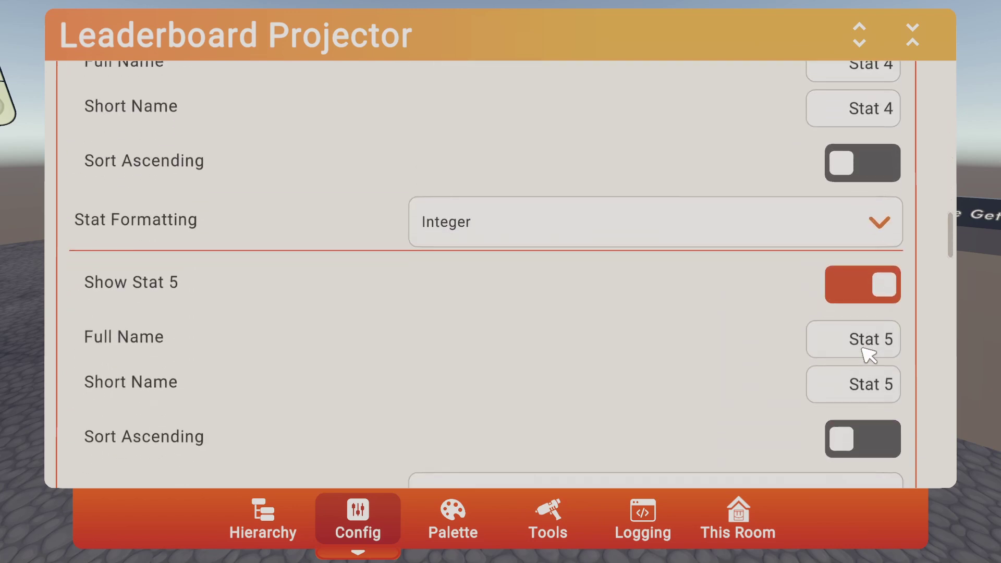
left_click(878, 287)
scroll(878, 313, "down", 6)
scroll(901, 229, "down", 4)
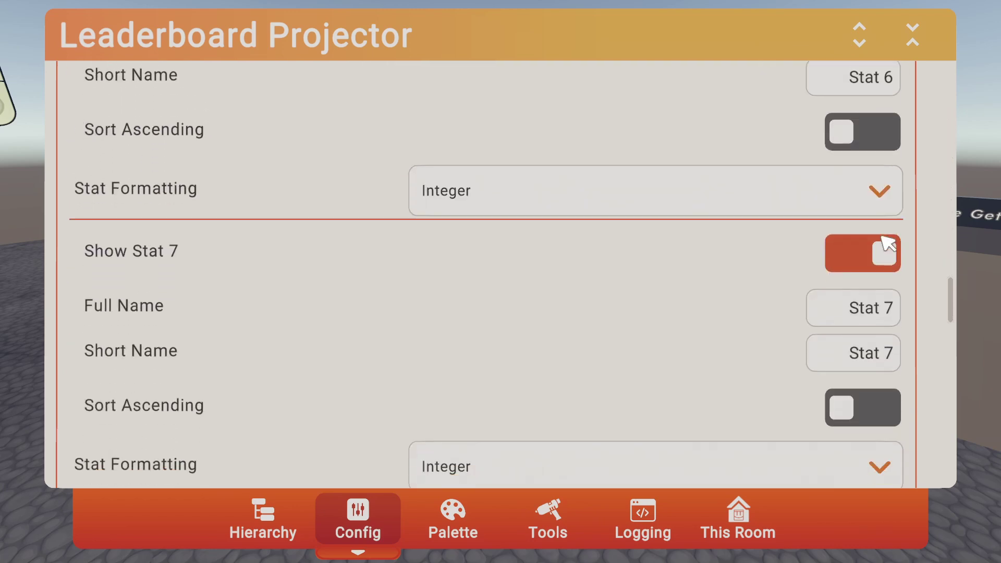
left_click(881, 249)
scroll(879, 252, "down", 6)
left_click(992, 319)
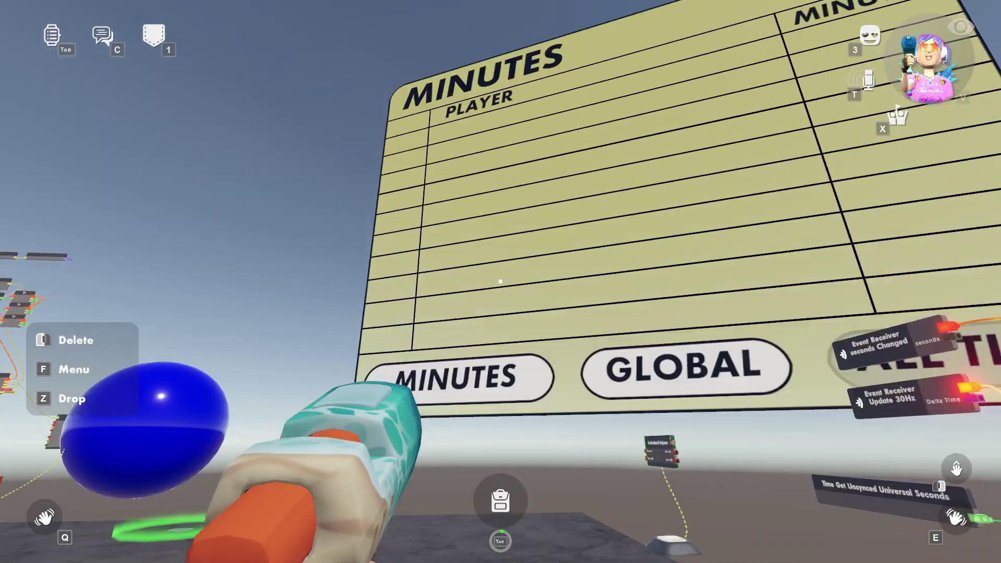
Try the Minutes button on the leaderboard and activate the Connect tool.
key("s")
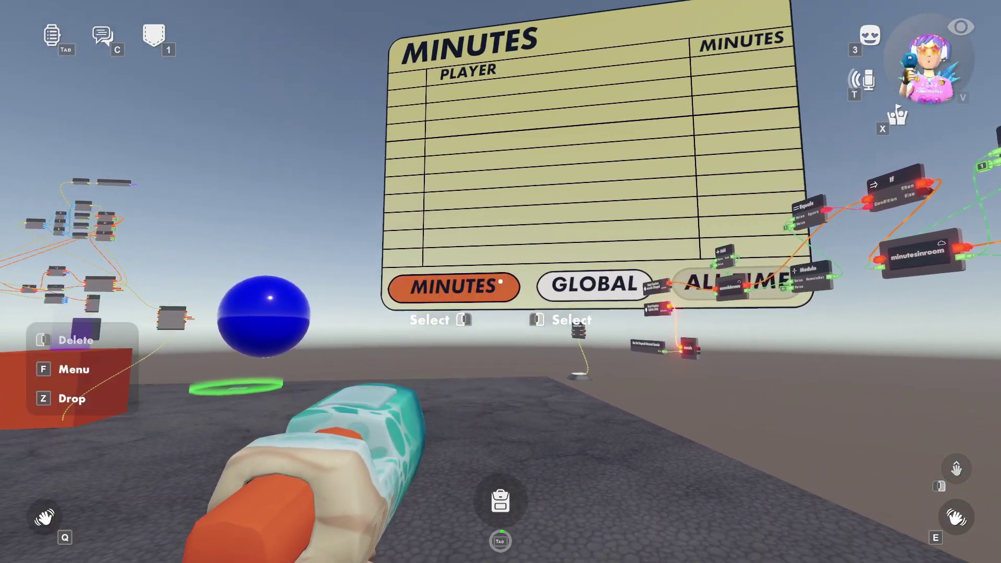
right_click(501, 282)
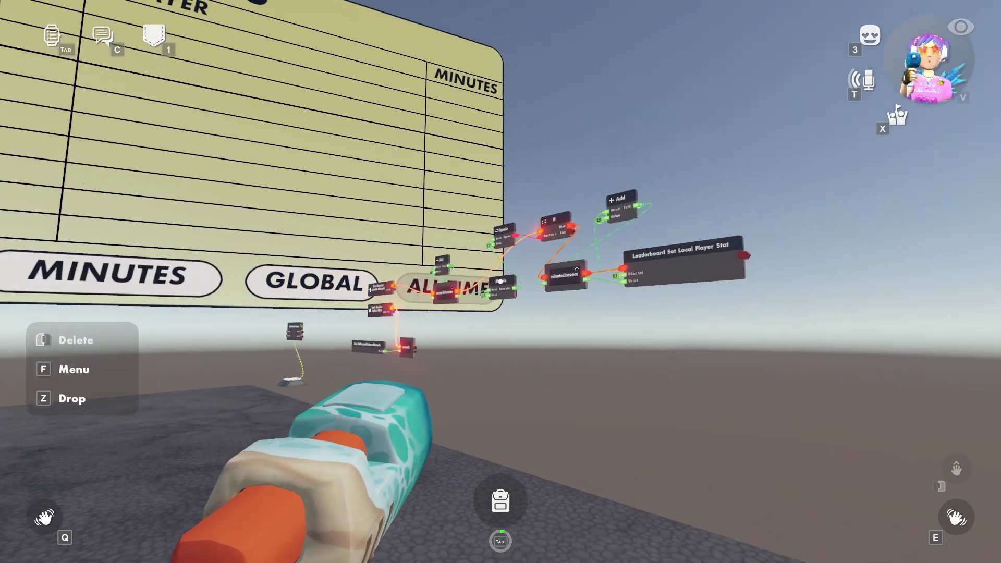
key("w")
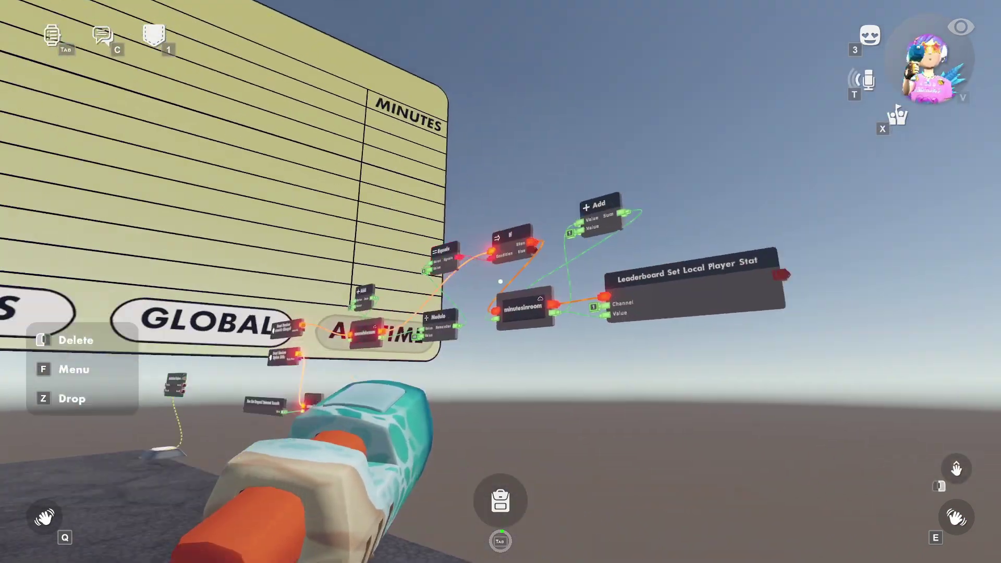
key("f")
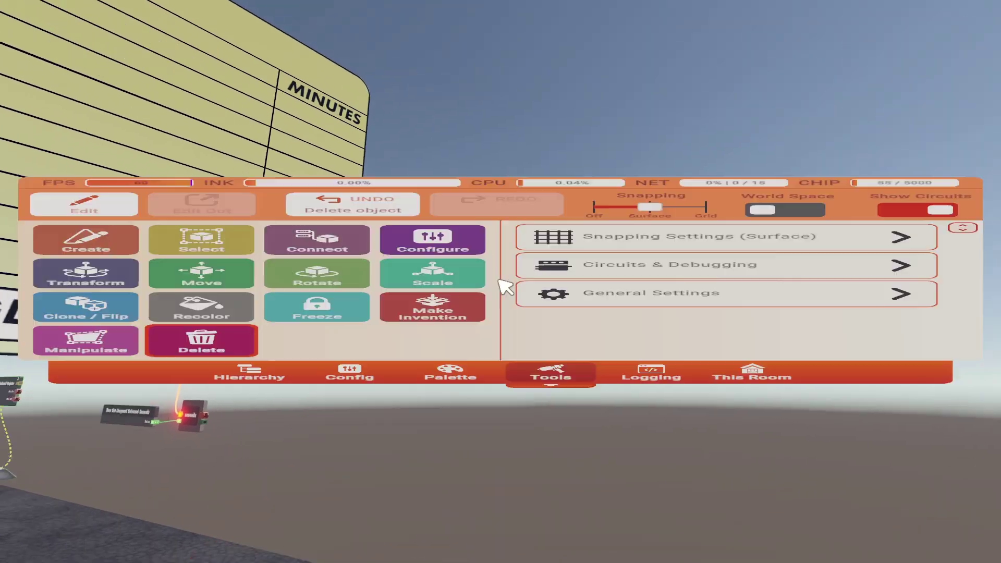
left_click(334, 167)
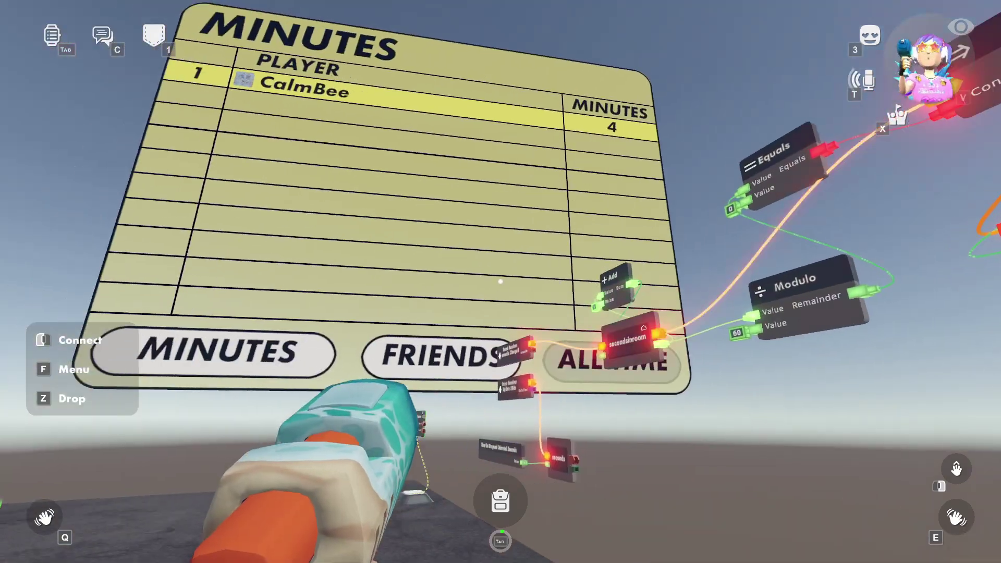
Examine the leaderboard's Minutes column and the live values at Modulo's Remainder, minutesinroom's output and the Leaderboard Set Local Player Stat's Value.
key("w")
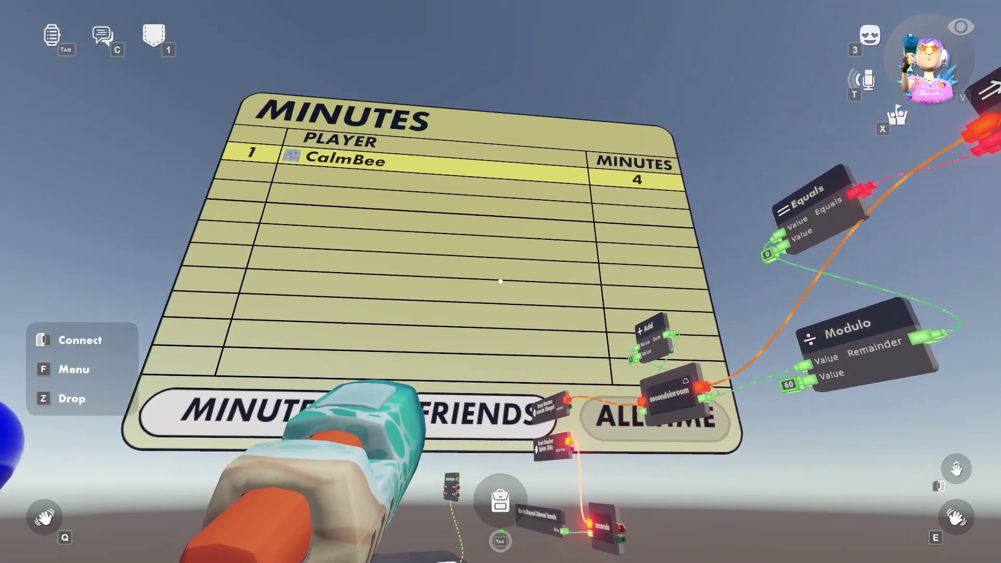
key("s")
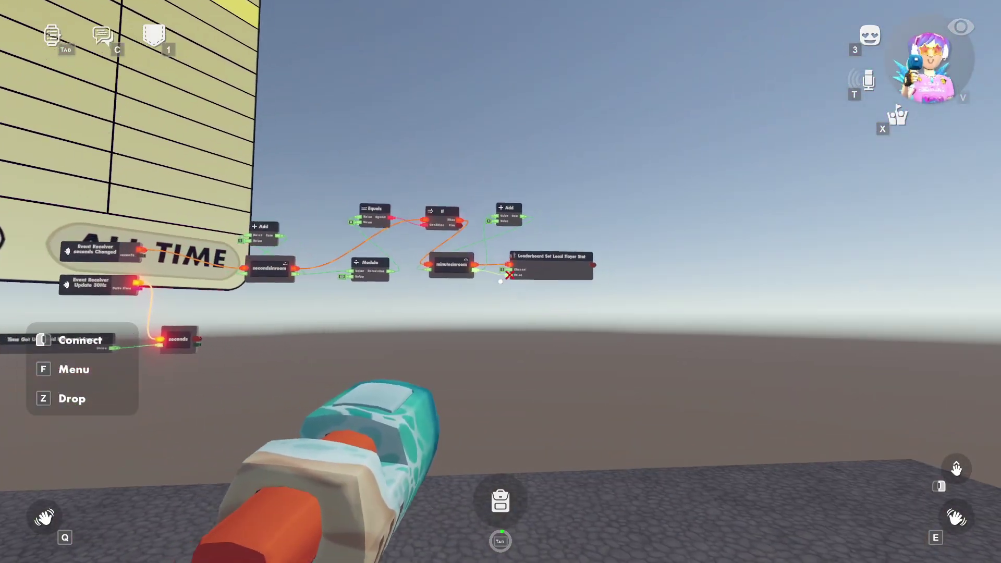
key("w")
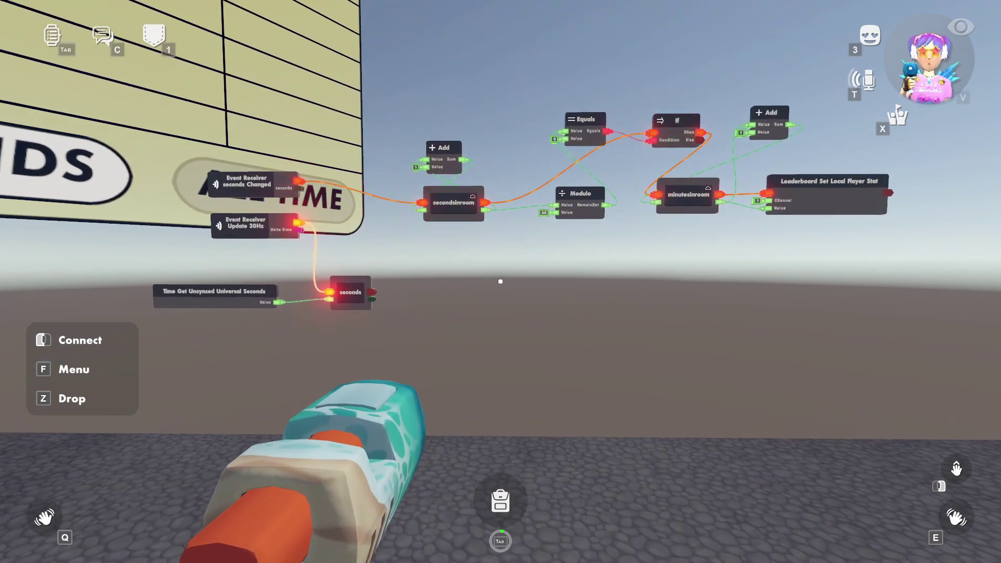
key("w")
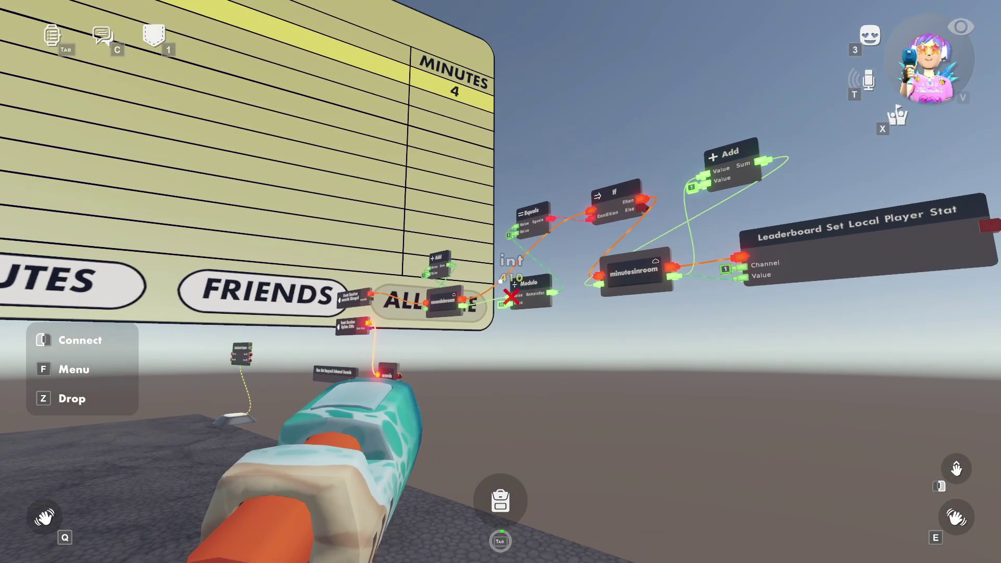
key("w")
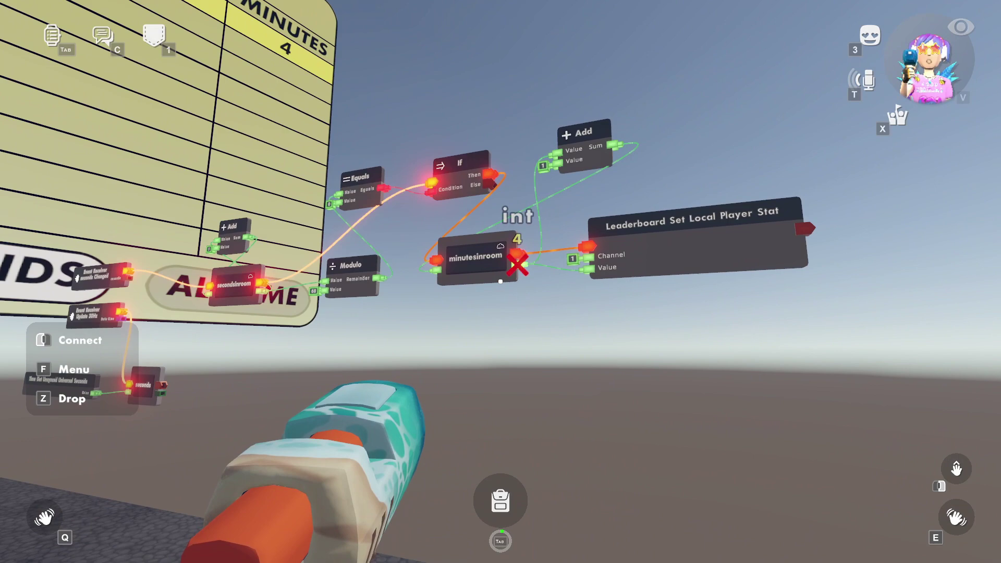
key("a")
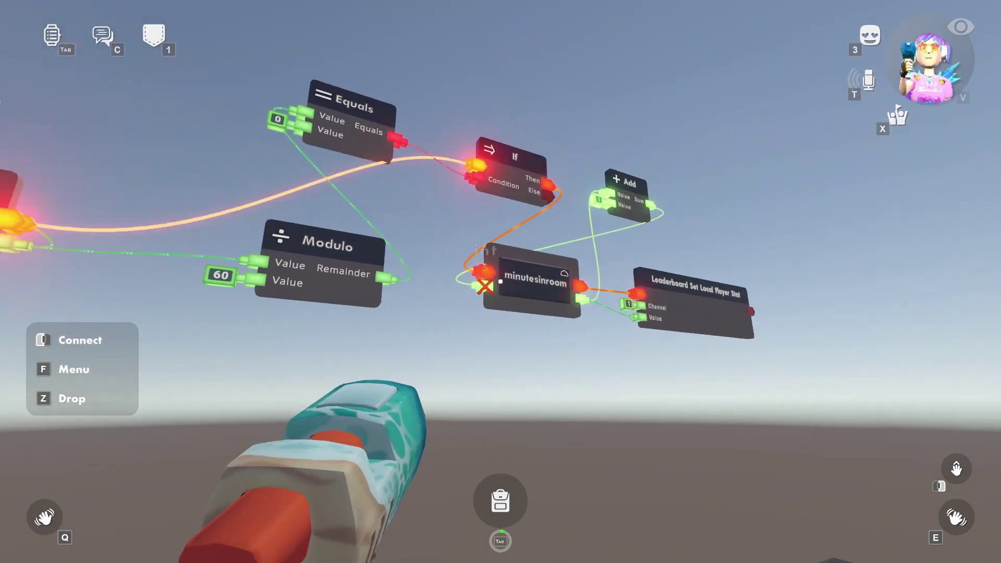
key("d")
key("a")
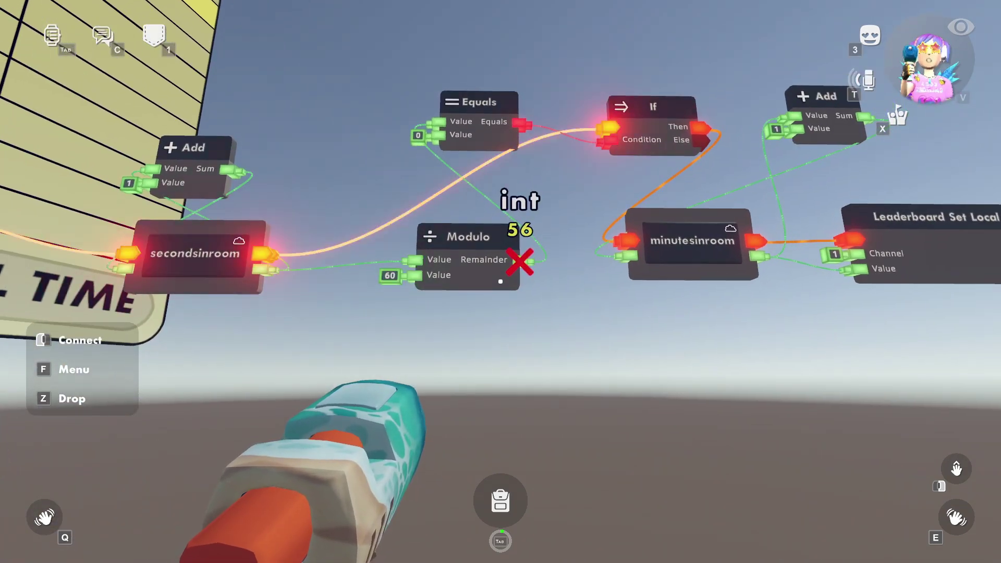
key("d")
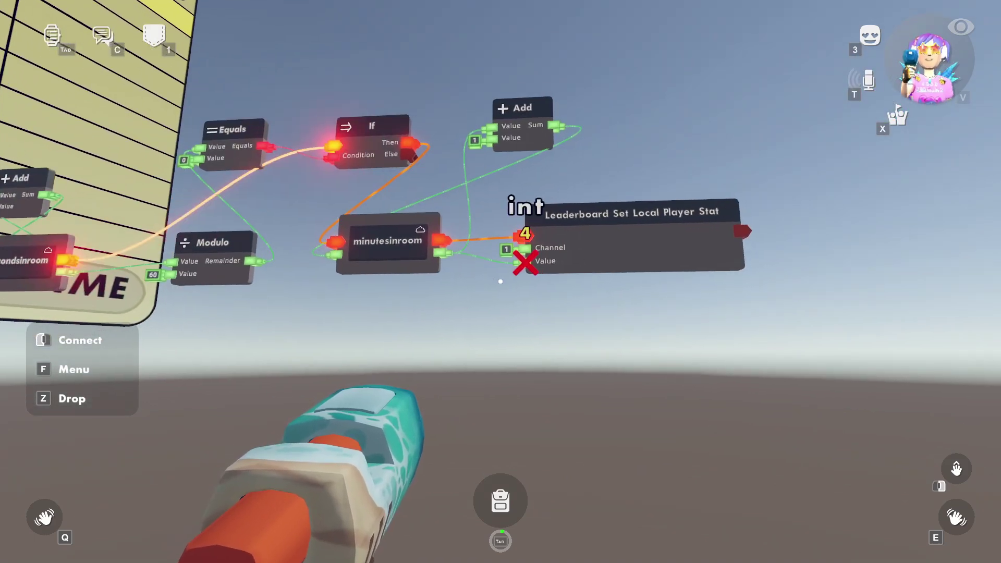
key("a")
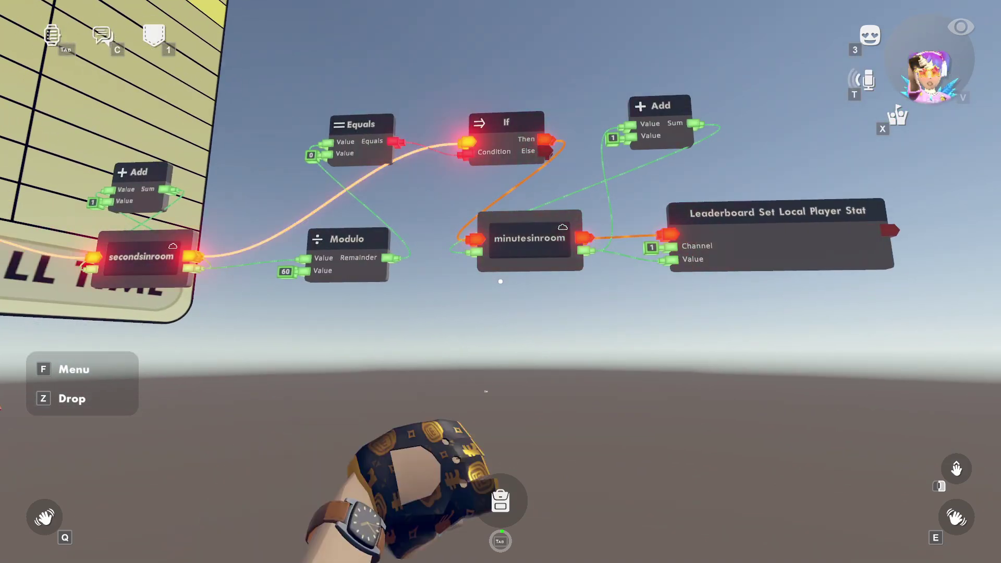
Select the Modulo, Equals and If chips between secondsinroom and minutesinroom.
key("f")
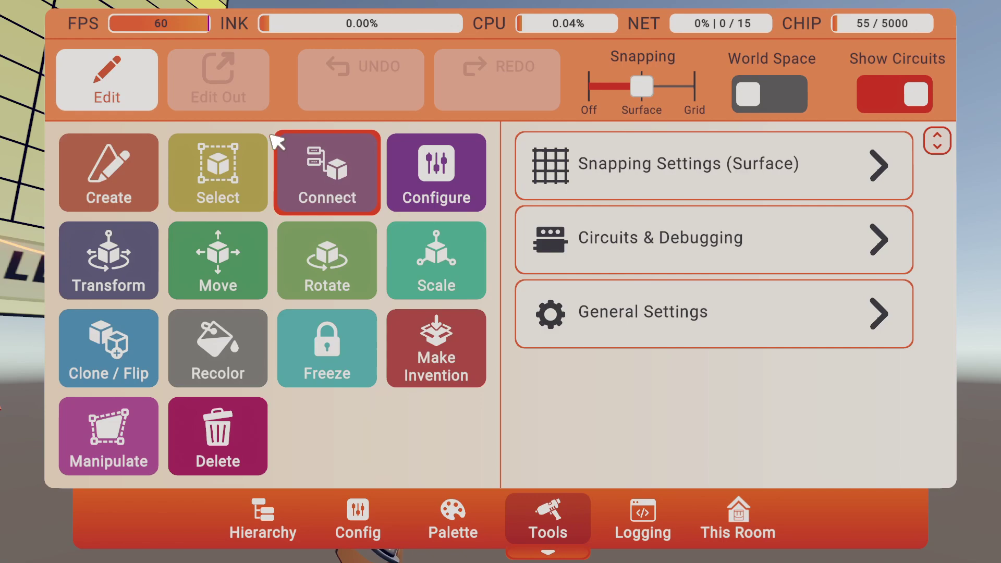
left_click(232, 175)
key("f")
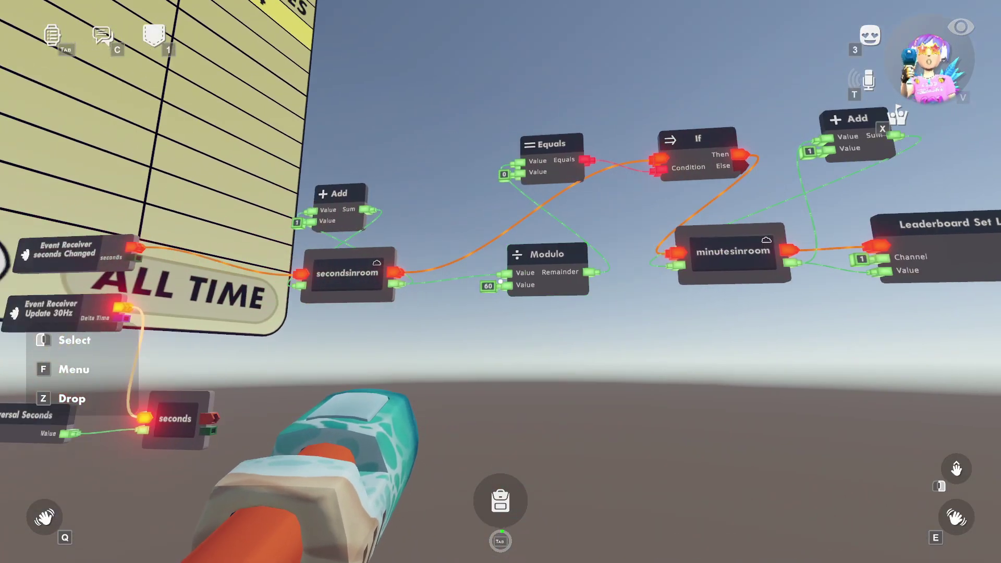
key("s")
left_click(500, 281)
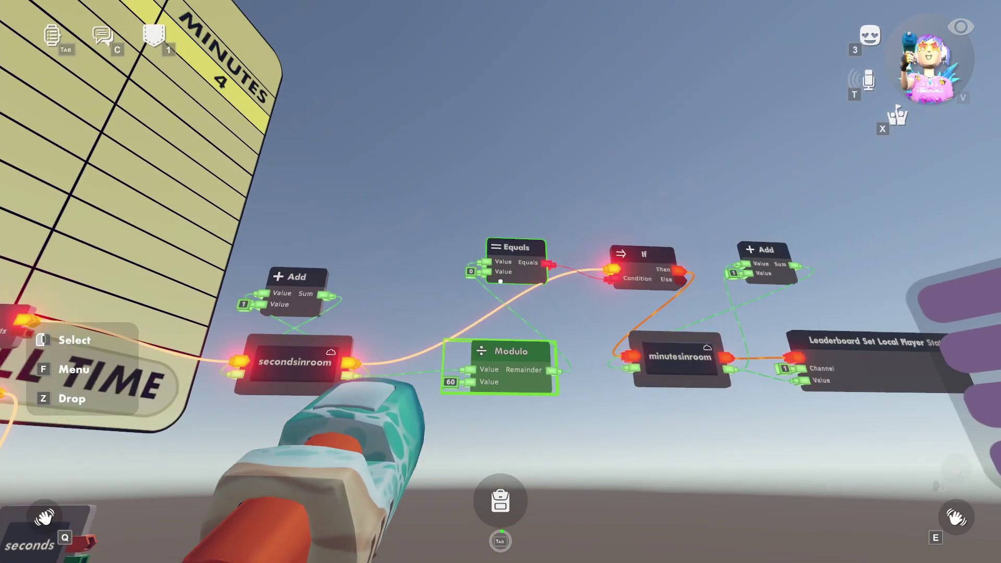
left_click(501, 282)
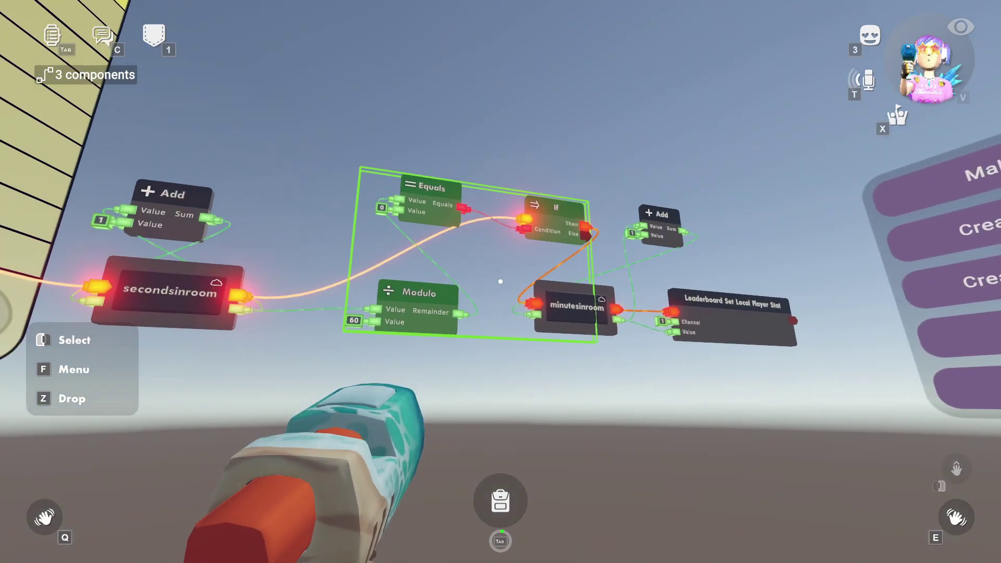
Clone the selected Modulo, Equals and If chips downward and move the copies to the right of Leaderboard Set Local Player Stat.
key("f")
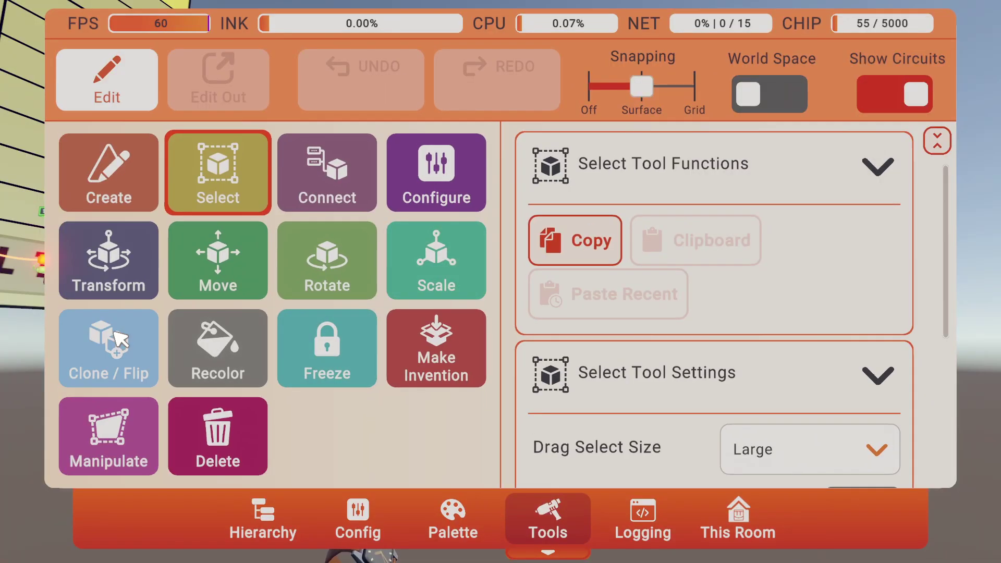
left_click(474, 295)
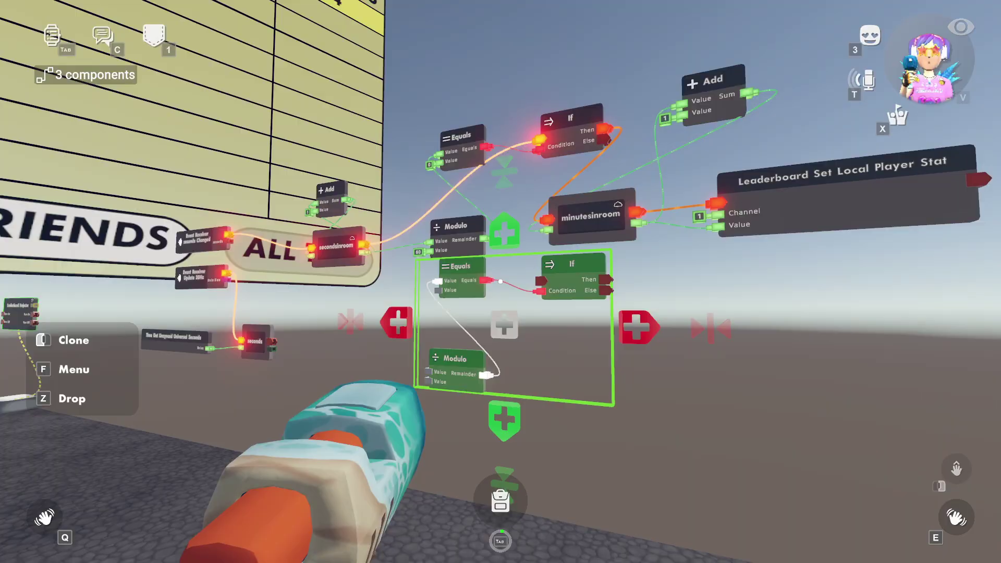
key("f")
key("f")
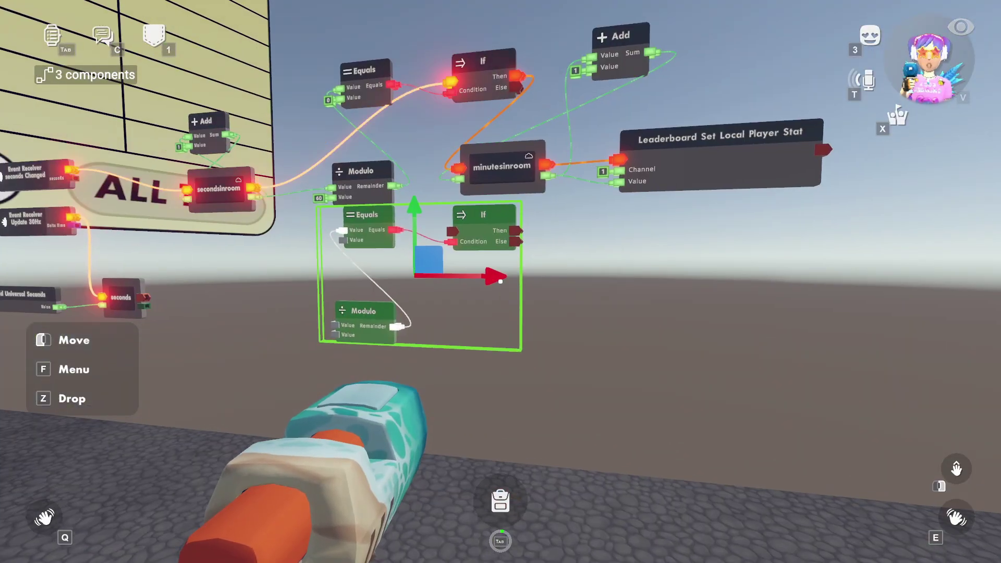
left_click_drag(501, 282, 500, 282)
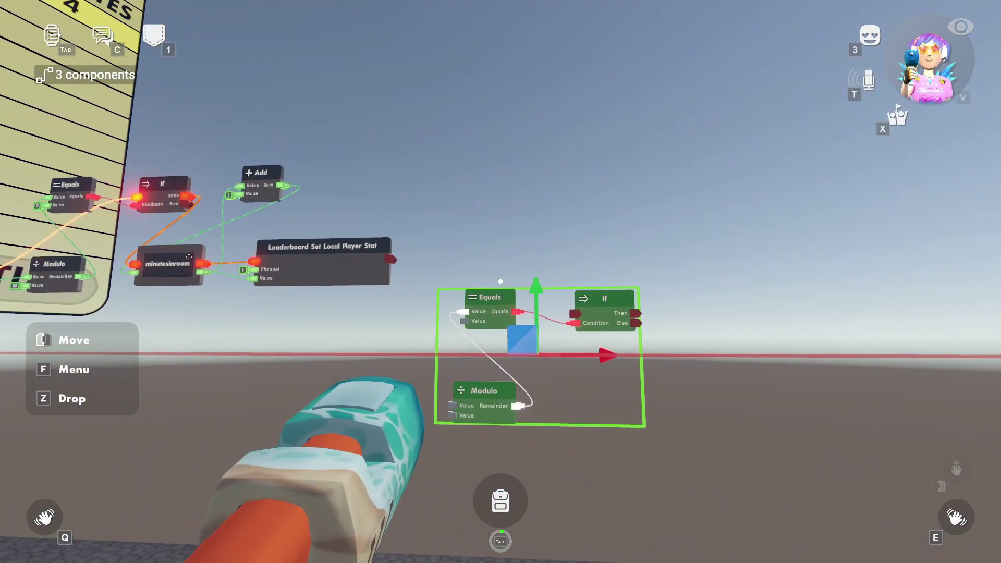
Connect minutesinroom's output to the cloned Modulo's first Value, setting its second Value to 60 and the cloned Equals' second Value to 0.
key("f")
key("f")
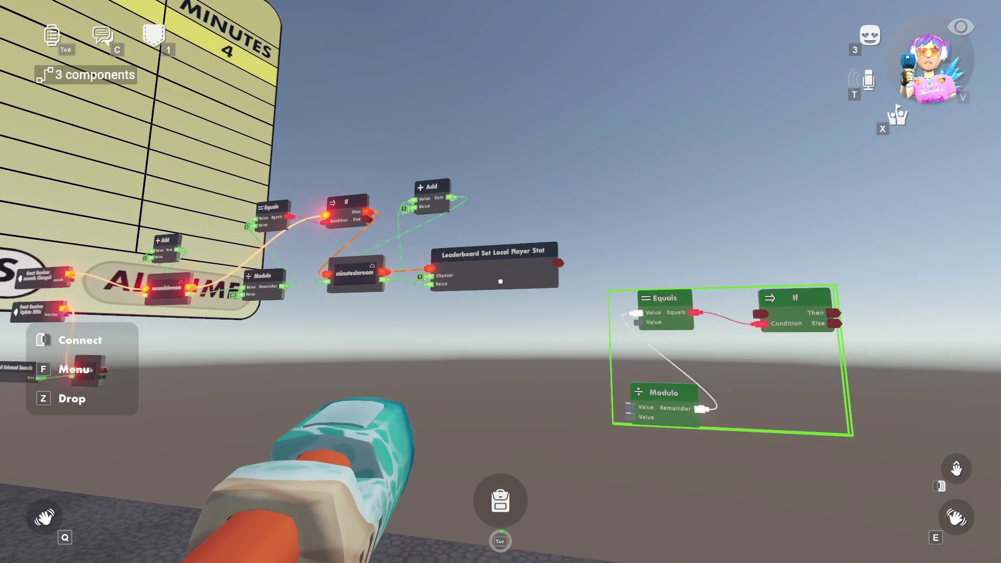
left_click_drag(501, 282, 501, 282)
key("e")
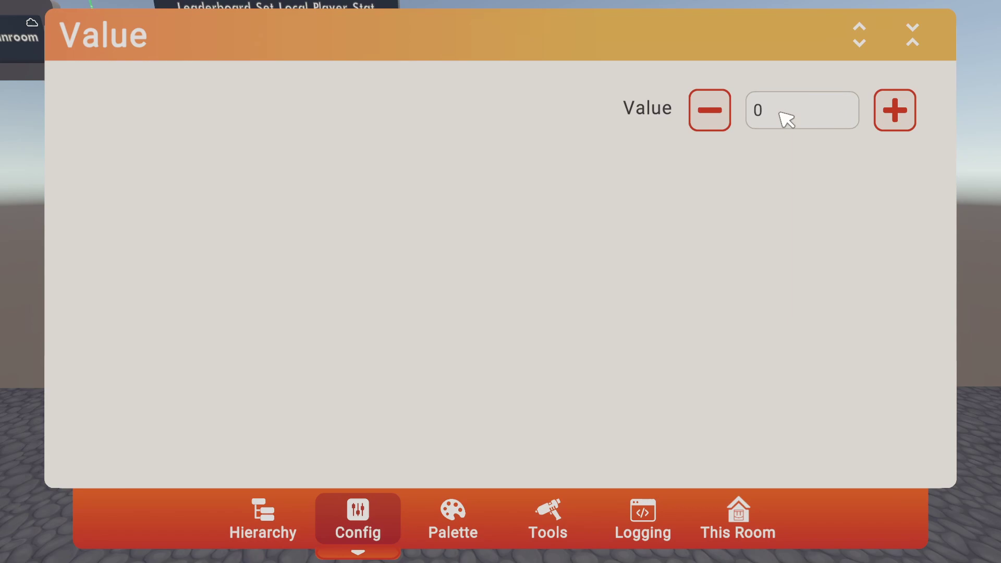
key("Escape")
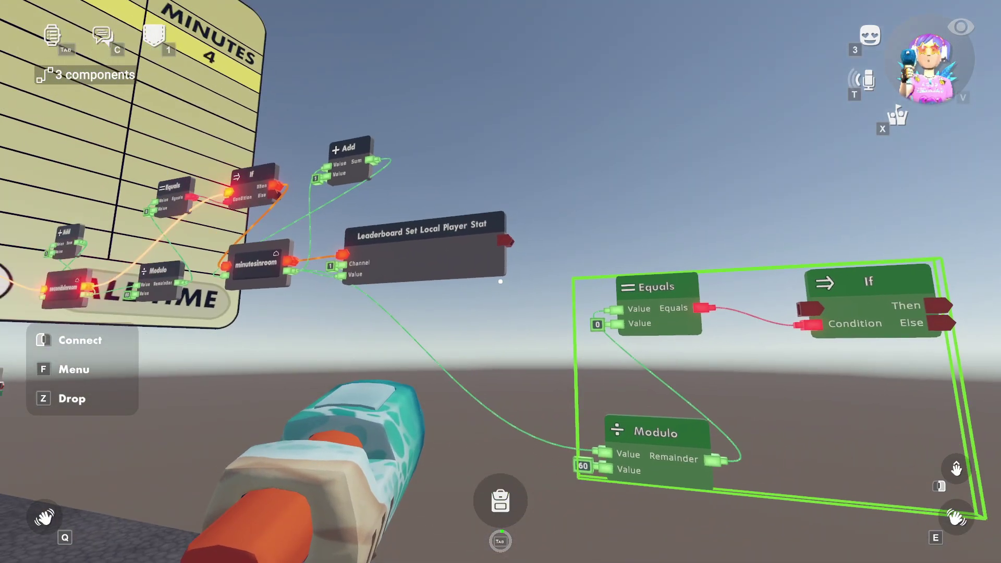
Connect Leaderboard Set Local Player Stat's exec output to the cloned If's exec input and review the whole circuit.
key("a")
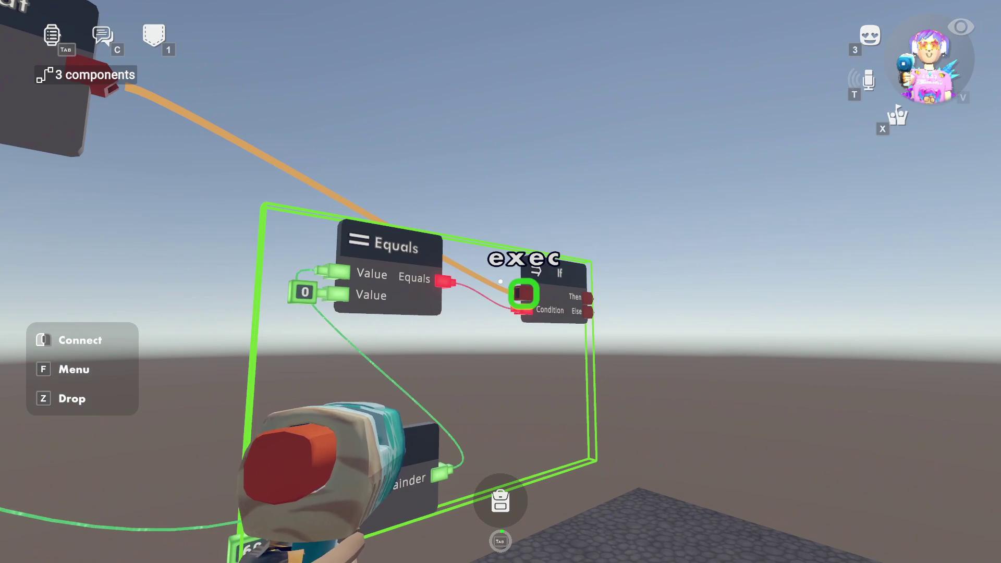
left_click_drag(500, 281, 501, 282)
key("d")
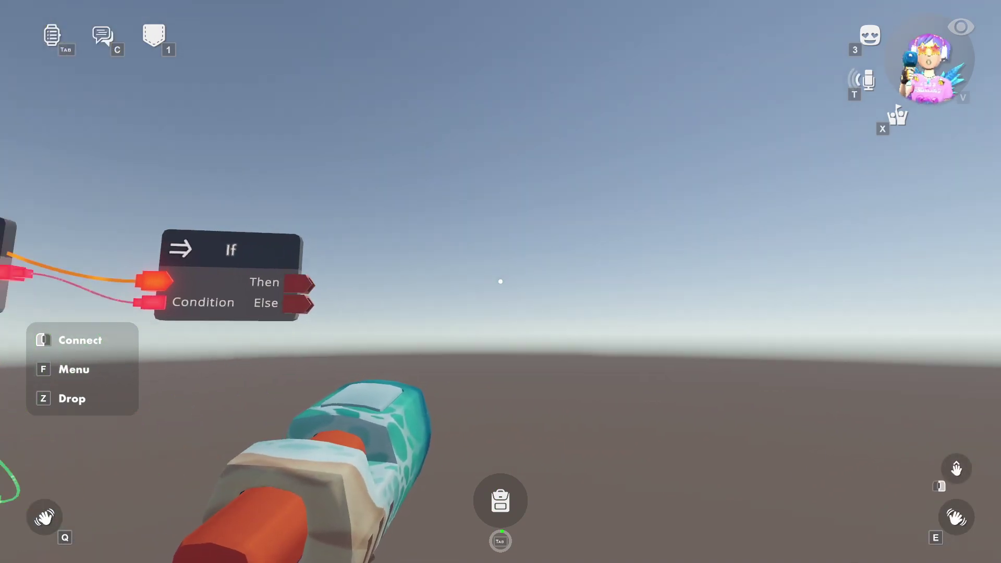
key("s")
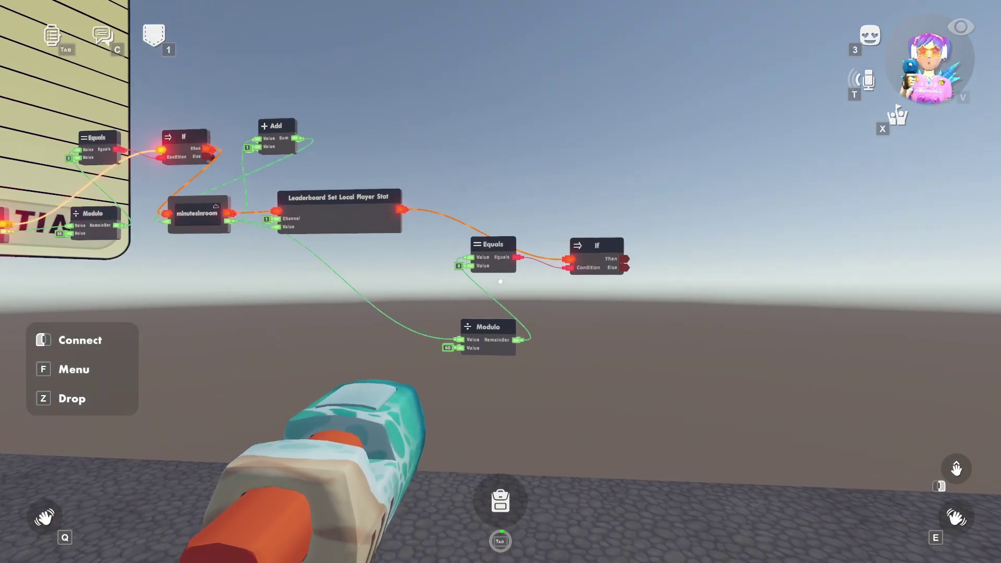
key("w")
key("s")
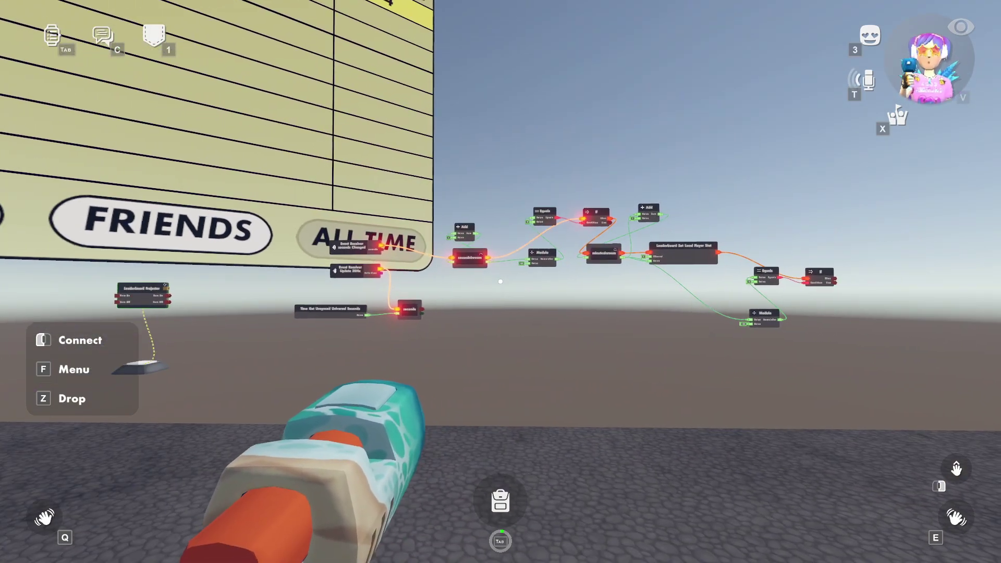
key("w")
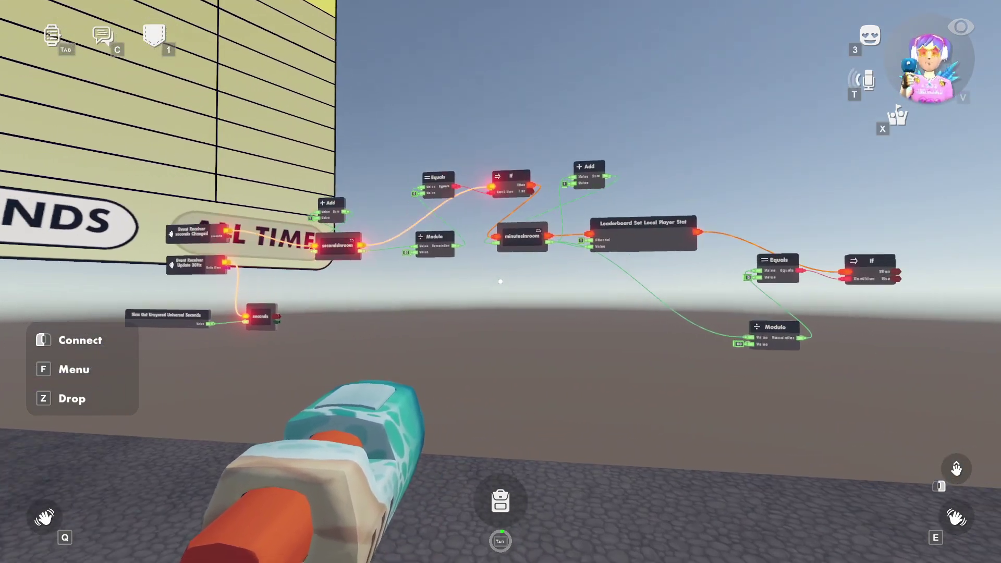